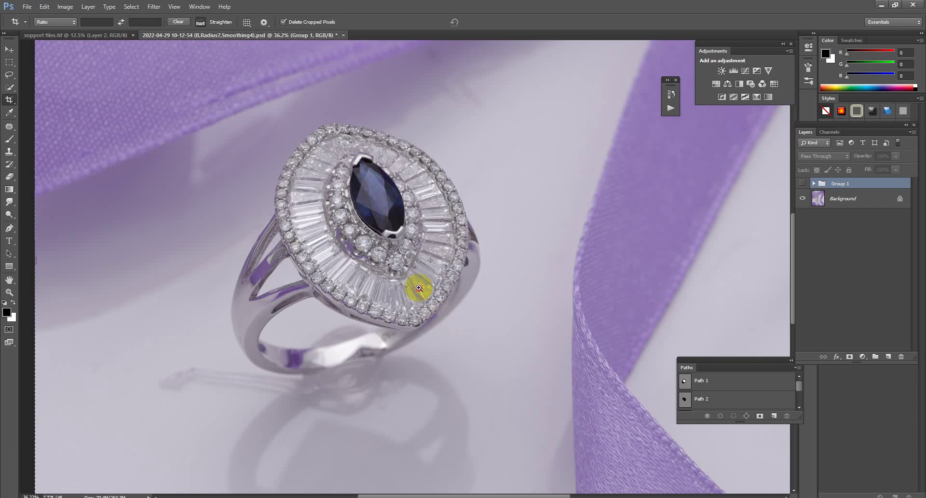
# Copy the Path 1 ring selection onto new layers and fill Layer 5 with solid white.
pyautogui.hotkey('ctrl', '0')
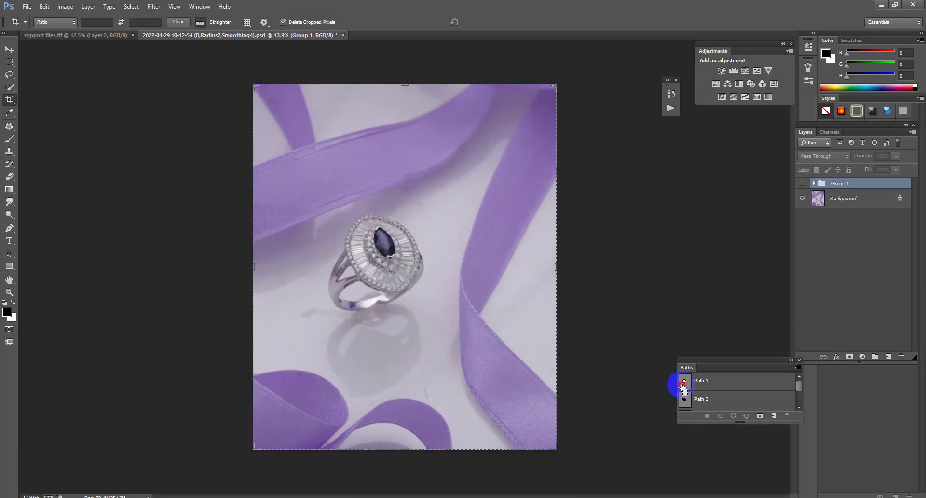
pyautogui.keyDown('ctrl'); pyautogui.click(684, 381); pyautogui.keyUp('ctrl')
pyautogui.click(846, 206)
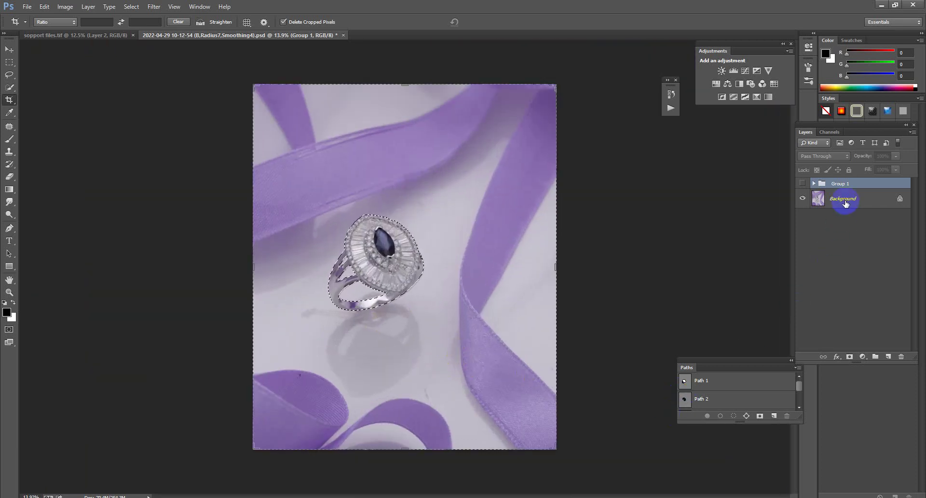
pyautogui.hotkey('ctrl', 'j')
pyautogui.hotkey('ctrl', 'j')
pyautogui.click(846, 217)
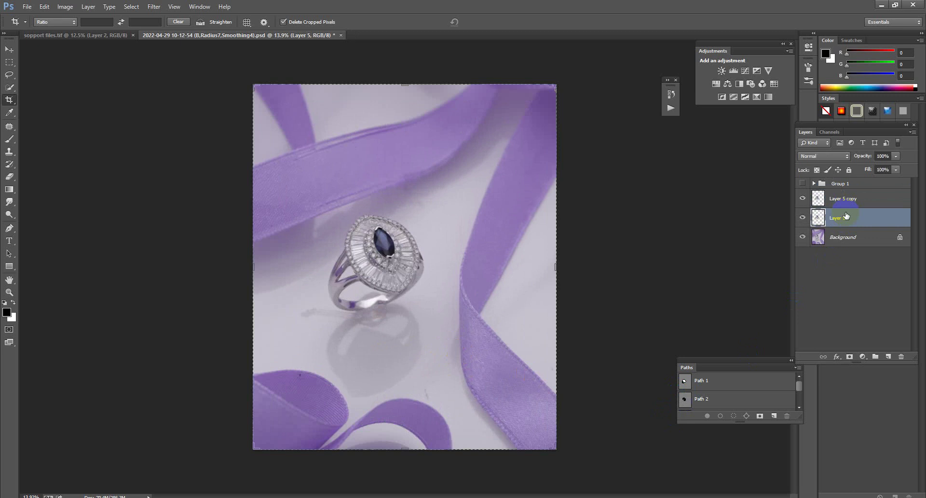
pyautogui.hotkey('ctrl', 'BackSpace')
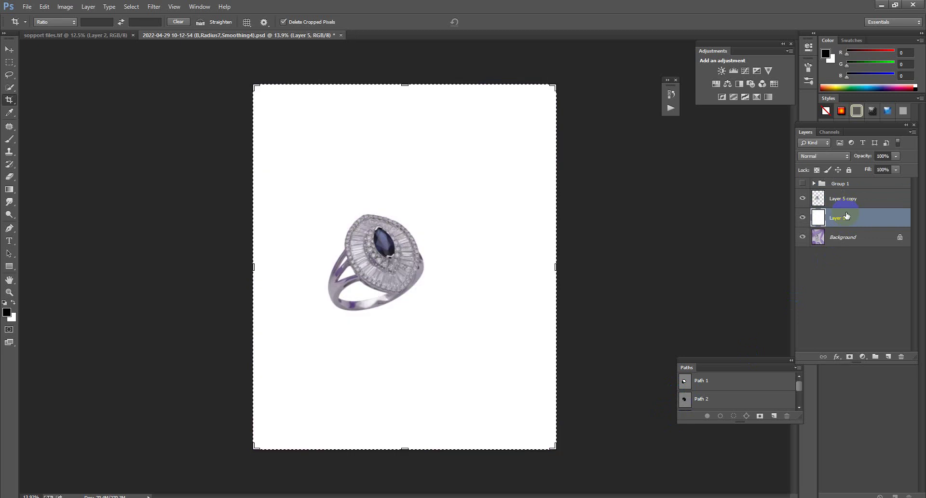
# Load the Path 2 ring outline and copy that part of Layer 5 copy to Layer 6.
pyautogui.keyDown('ctrl'); pyautogui.click(684, 400); pyautogui.keyUp('ctrl')
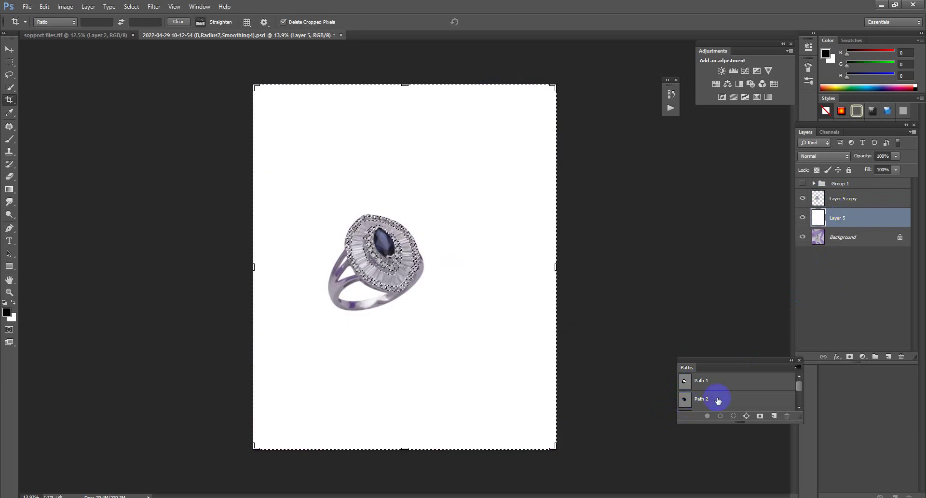
pyautogui.scroll(-1, 719, 399)
pyautogui.moveTo(437, 294); pyautogui.dragTo(434, 262)
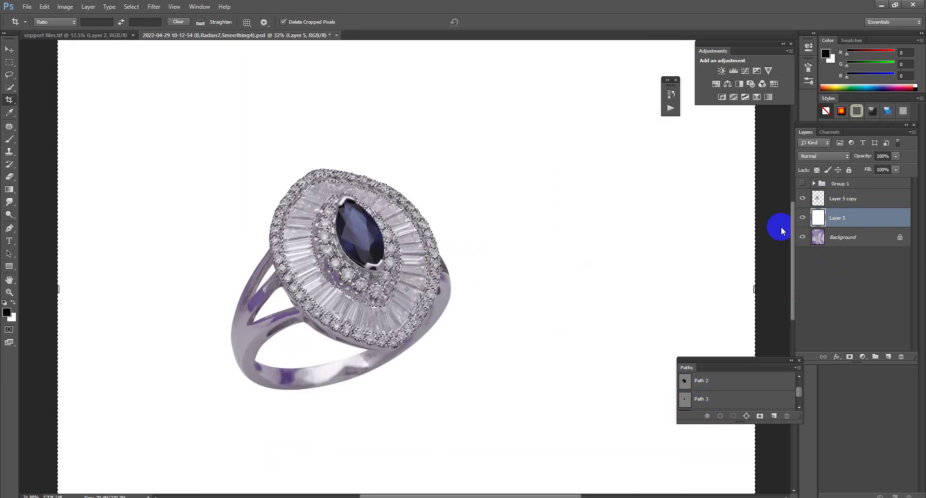
pyautogui.click(855, 205)
pyautogui.hotkey('ctrl', 'j')
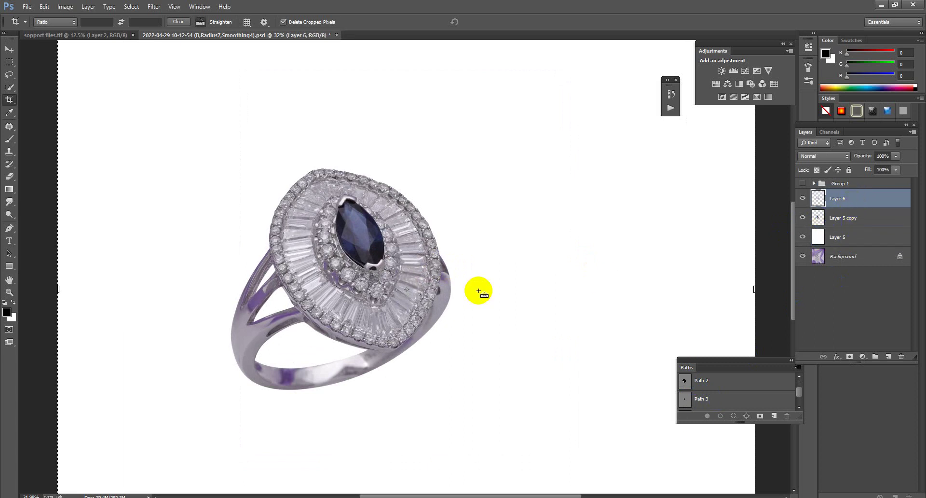
pyautogui.moveTo(405, 311); pyautogui.dragTo(404, 319)
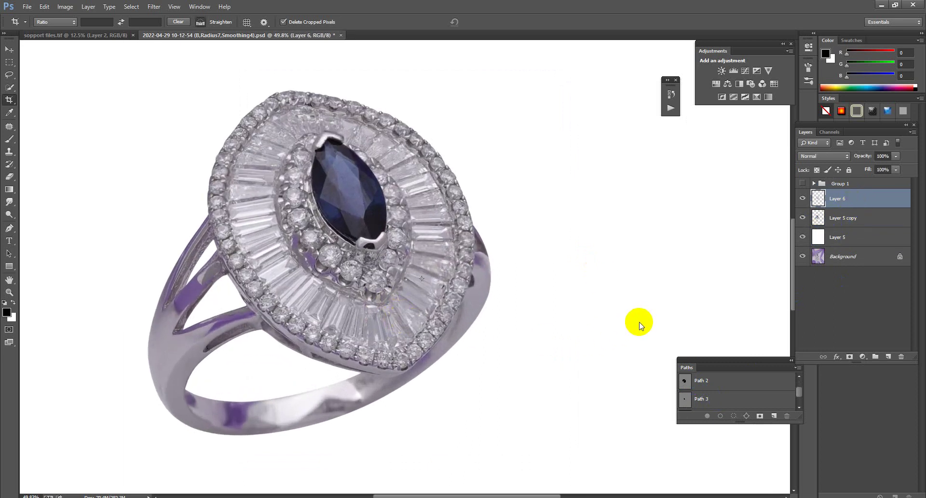
# Camera Raw on Layer 6: Texture, Blacks, Shadows, Contrast +100, Whites +22, Exposure +0.15, Clarity +11.
pyautogui.hotkey('ctrl', 'shift', 'a')
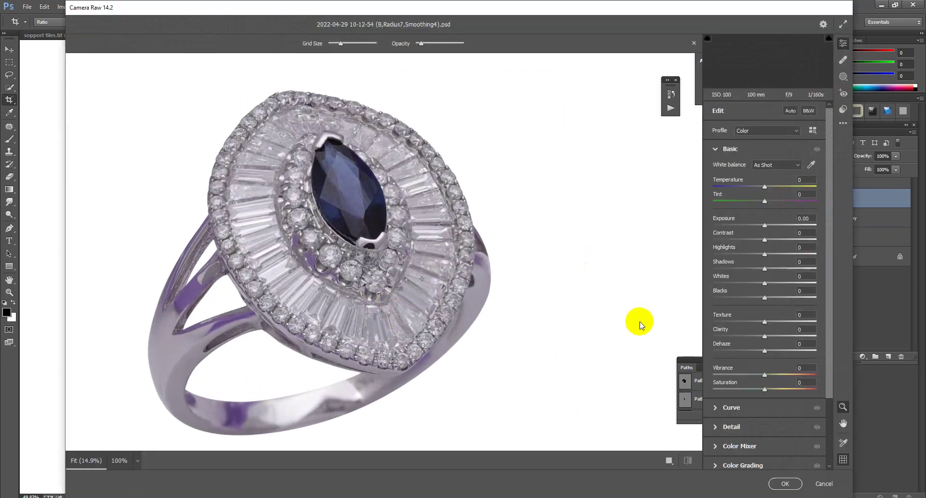
pyautogui.moveTo(764, 320); pyautogui.dragTo(815, 320)
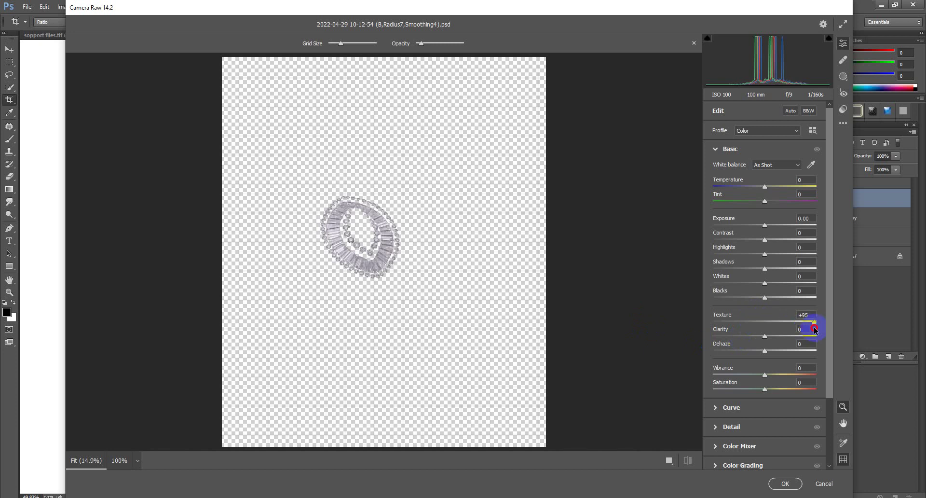
pyautogui.moveTo(765, 297); pyautogui.dragTo(854, 295)
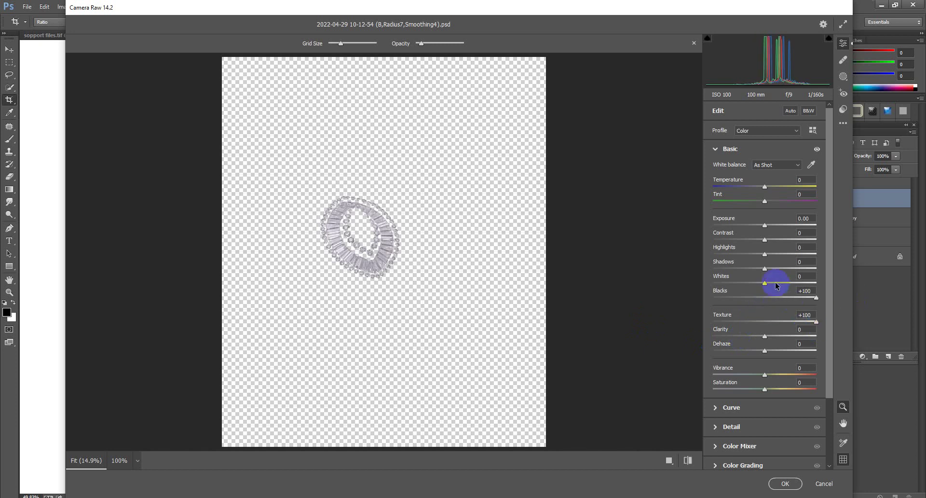
pyautogui.moveTo(766, 280); pyautogui.dragTo(837, 270)
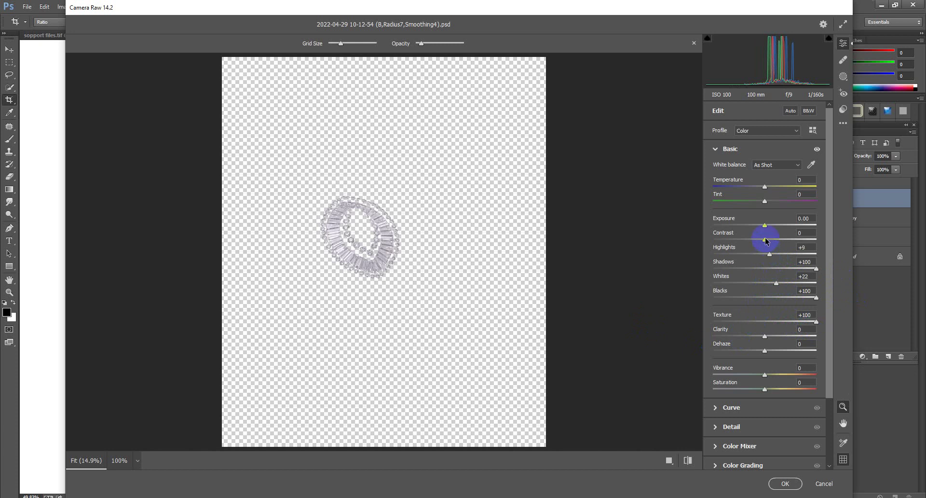
pyautogui.moveTo(766, 239); pyautogui.dragTo(823, 244)
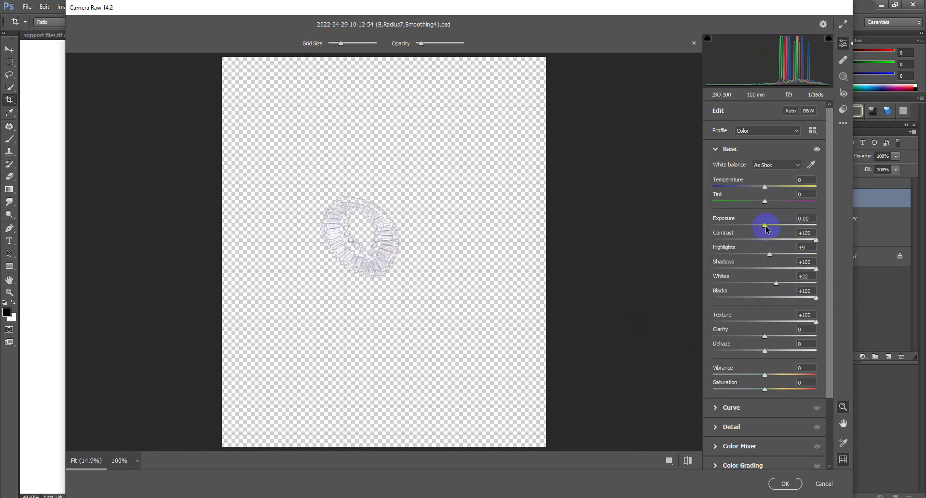
pyautogui.moveTo(766, 225); pyautogui.dragTo(767, 225)
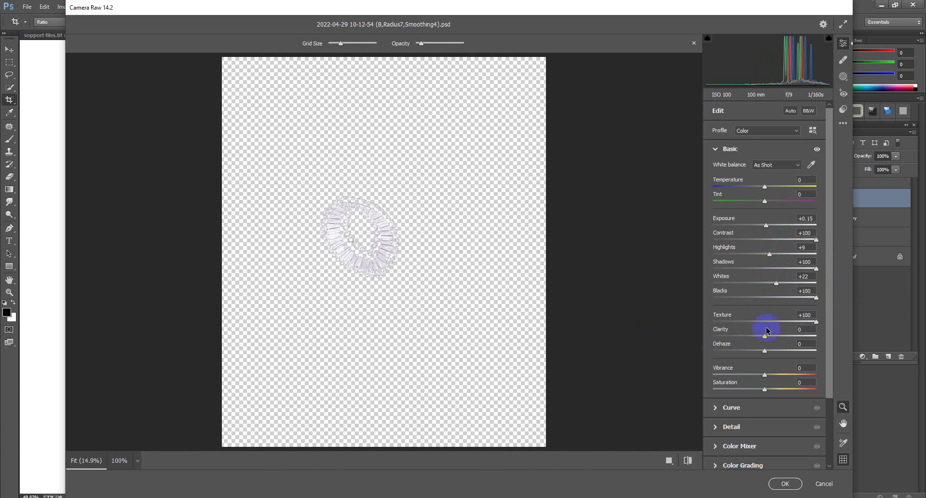
pyautogui.moveTo(768, 337); pyautogui.dragTo(771, 337)
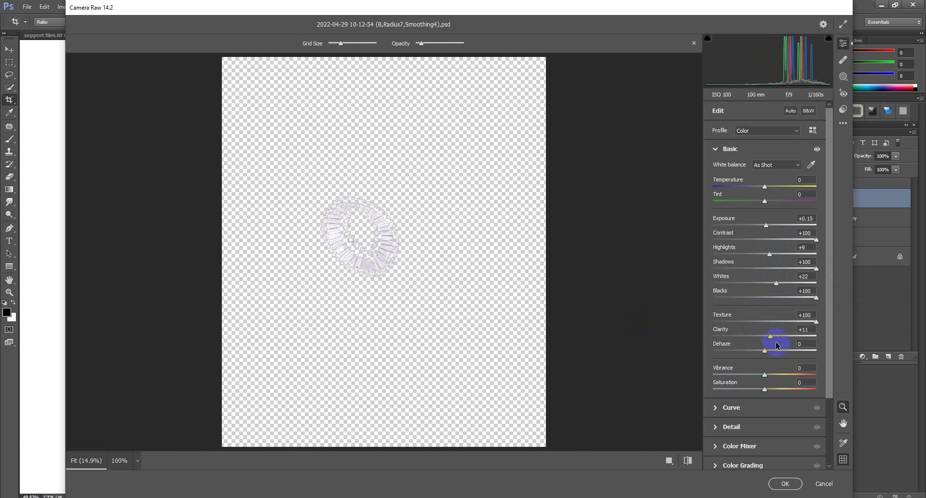
pyautogui.click(786, 483)
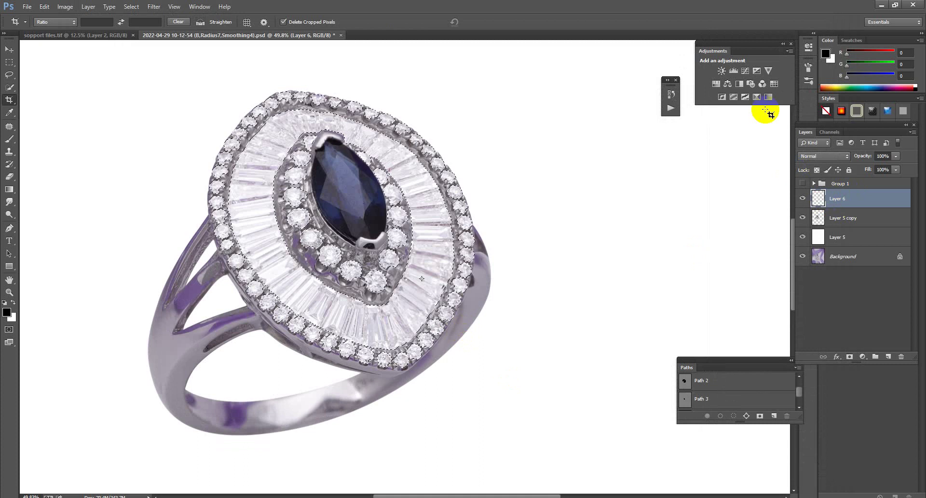
# Add a Vibrance -100 adjustment layer, compare it on and off, then delete it.
pyautogui.click(768, 70)
pyautogui.moveTo(725, 77); pyautogui.dragTo(707, 78)
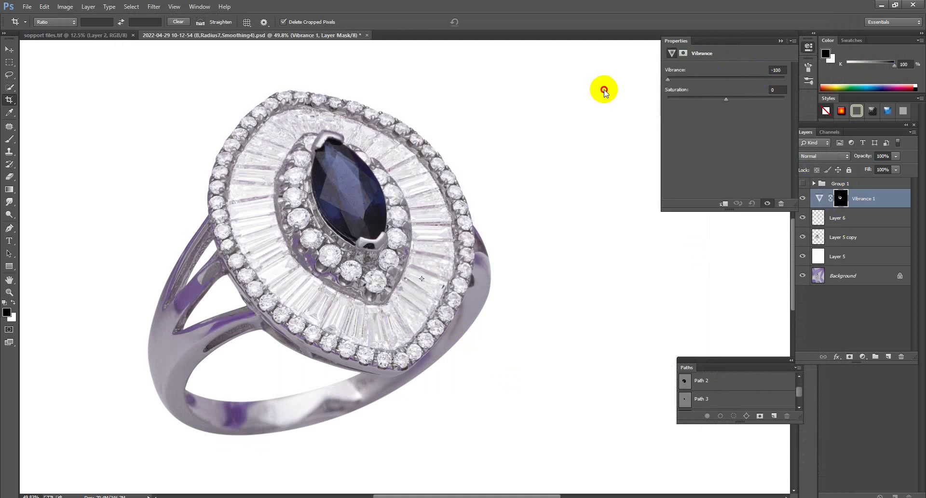
pyautogui.click(780, 40)
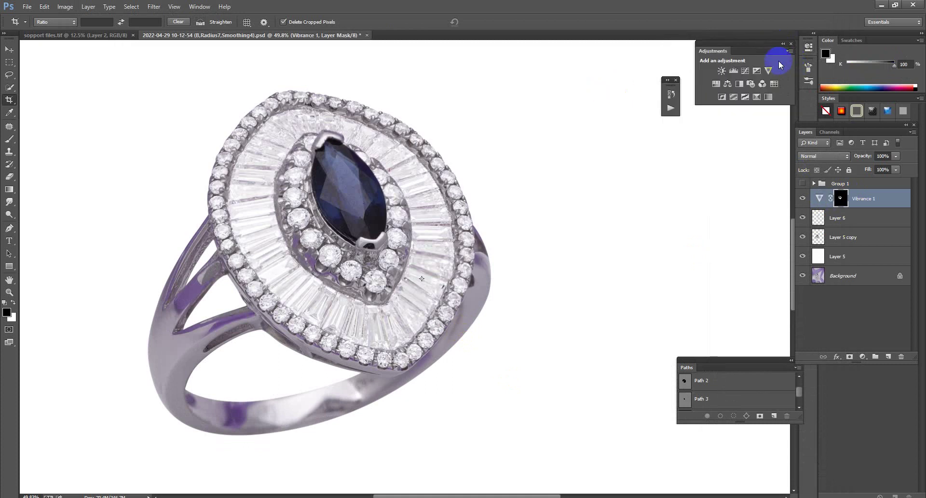
pyautogui.click(804, 198)
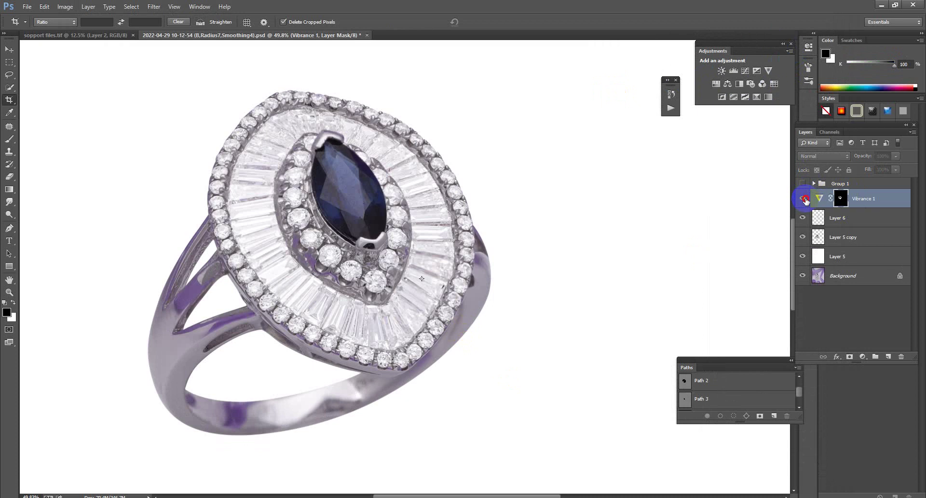
pyautogui.click(804, 199)
pyautogui.click(803, 199)
pyautogui.click(803, 199)
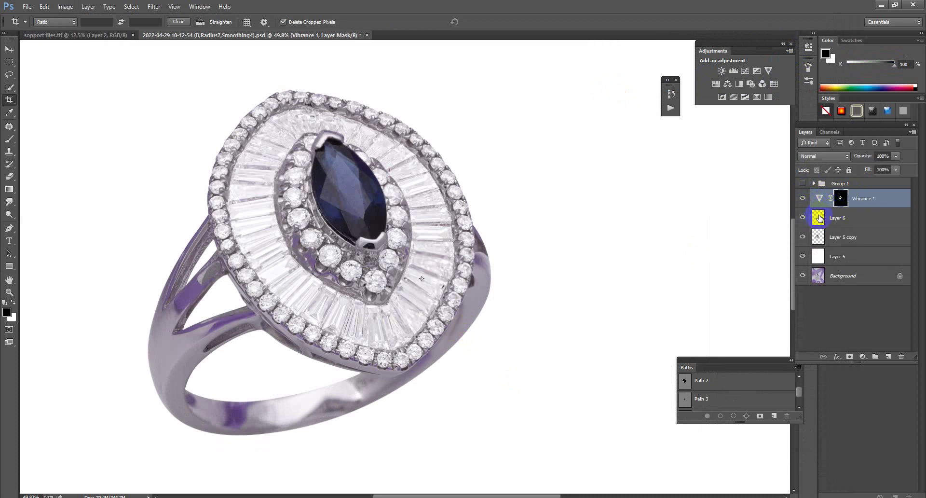
pyautogui.press('Delete')
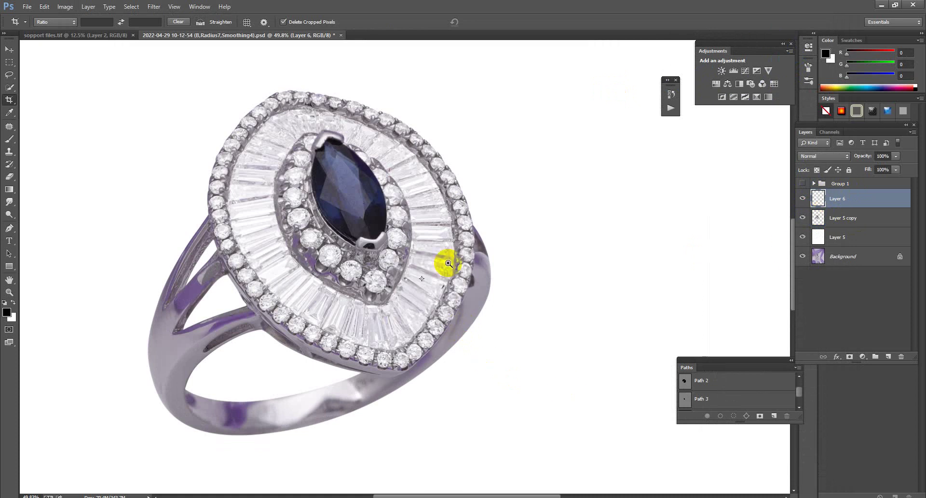
# Load the sapphire outline from the saved paths and copy the sapphire to new Layer 7.
pyautogui.click(420, 306)
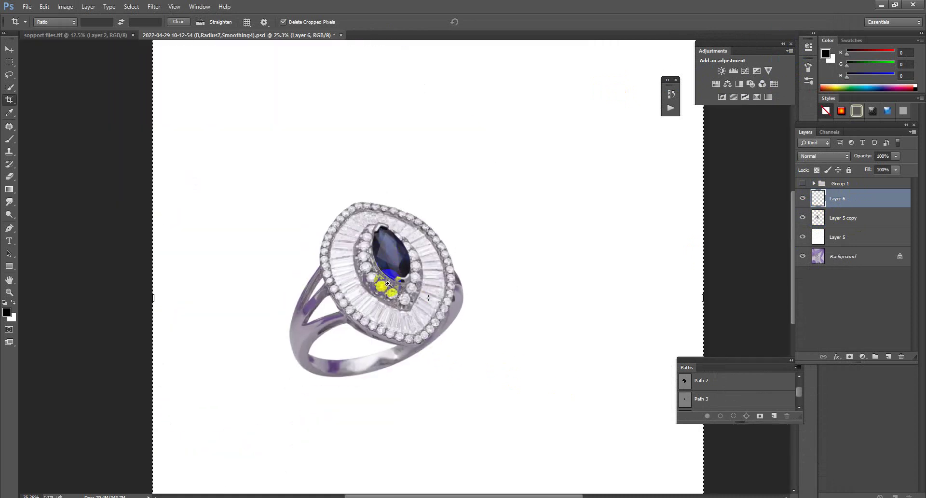
pyautogui.moveTo(420, 306); pyautogui.dragTo(406, 324)
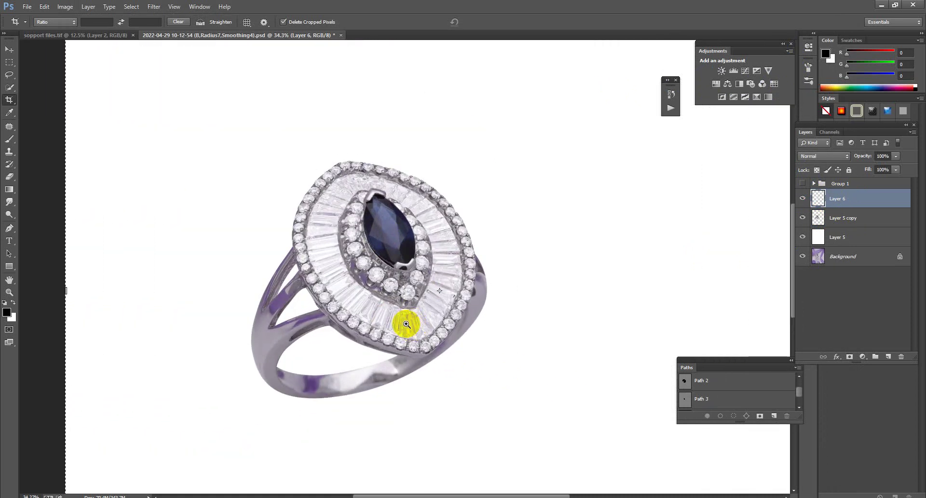
pyautogui.click(686, 368)
pyautogui.keyDown('ctrl'); pyautogui.click(685, 381); pyautogui.keyUp('ctrl')
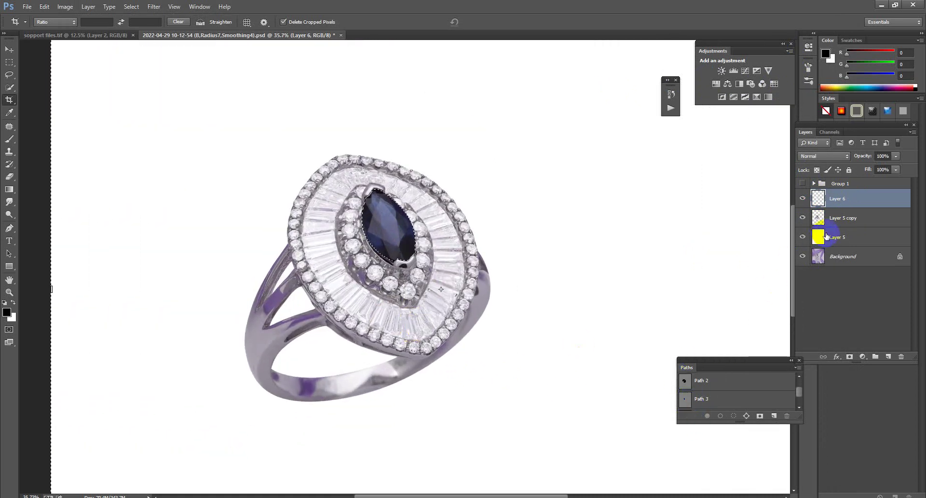
pyautogui.click(845, 220)
pyautogui.hotkey('ctrl', 'j')
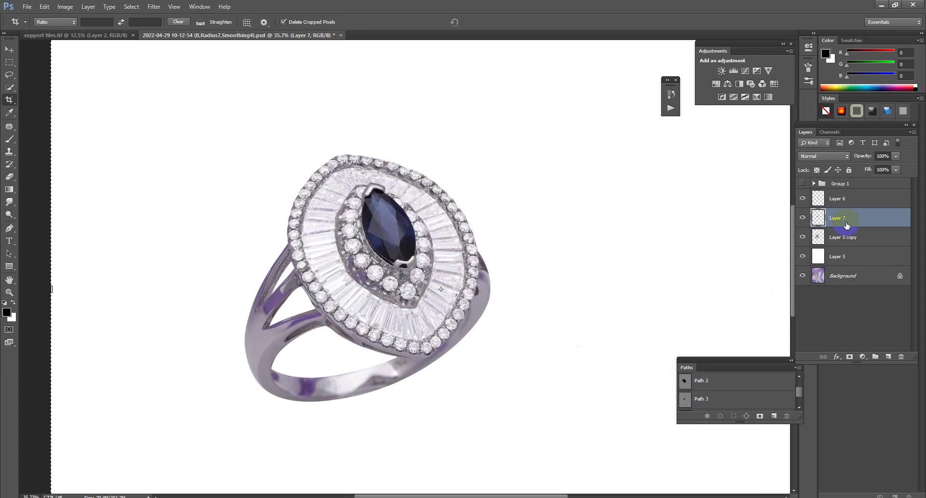
# Apply the Dust & Scratches noise filter to the sapphire.
pyautogui.click(154, 6)
pyautogui.moveTo(161, 131)
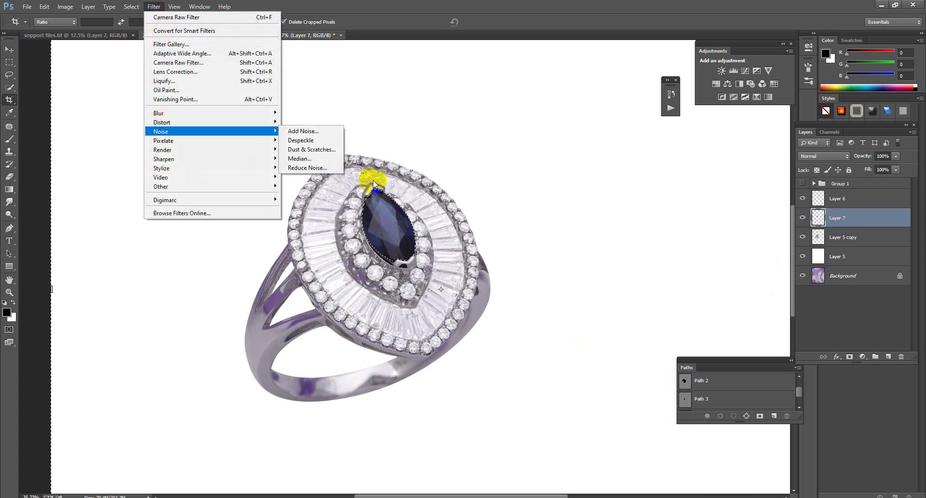
pyautogui.click(311, 149)
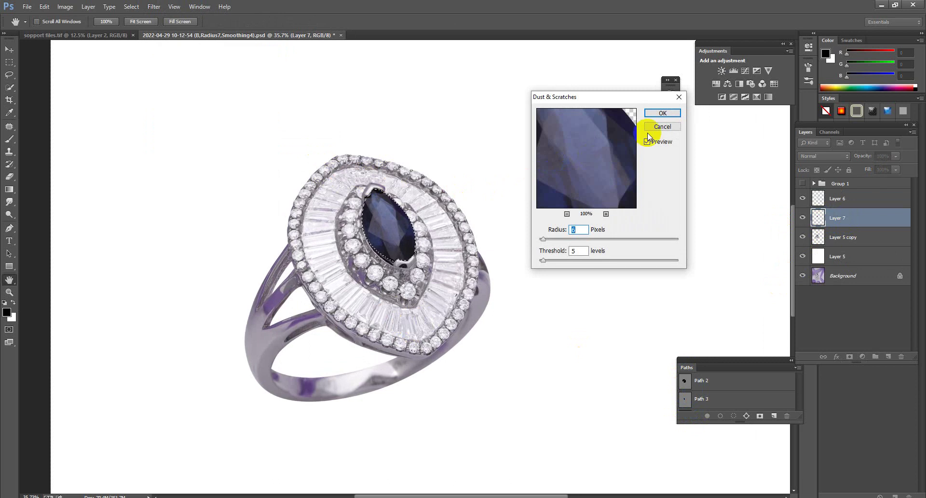
pyautogui.click(663, 115)
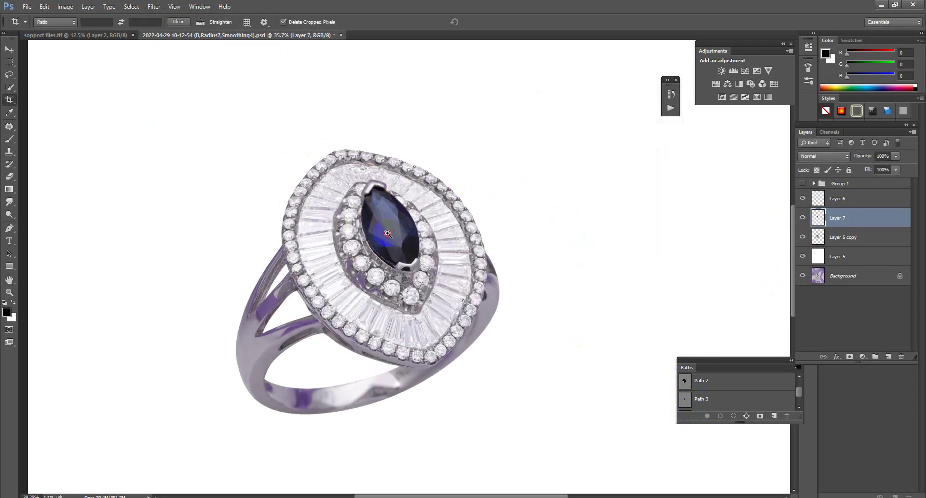
# Toggle the smoothed sapphire layer's visibility repeatedly to compare, leaving it hidden.
pyautogui.scroll(5, 368, 226)
pyautogui.click(802, 218)
pyautogui.click(802, 217)
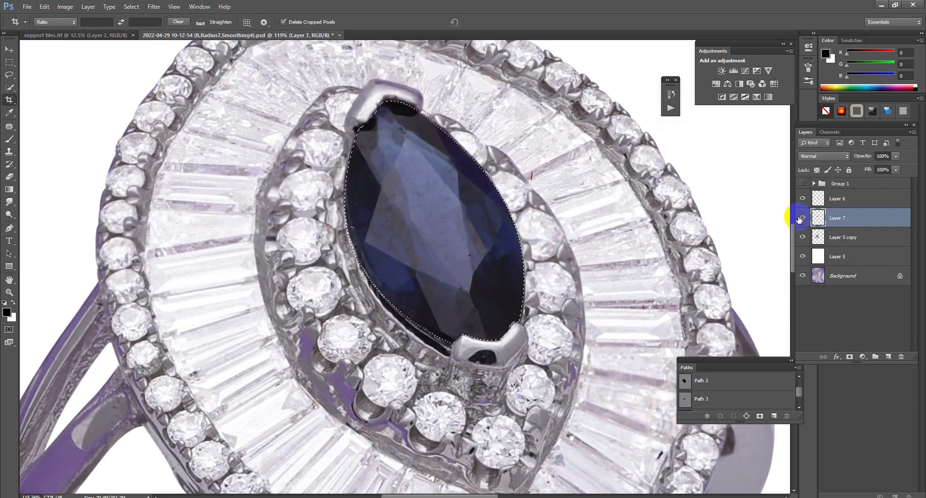
pyautogui.click(802, 217)
pyautogui.click(800, 218)
pyautogui.click(800, 217)
pyautogui.click(800, 218)
pyautogui.click(800, 217)
pyautogui.click(799, 218)
pyautogui.click(800, 218)
pyautogui.click(800, 218)
pyautogui.click(799, 218)
pyautogui.click(800, 218)
# Merge the sapphire into Layer 5 copy, undo to restore Layer 7, and open Camera Raw.
pyautogui.hotkey('ctrl', 'e')
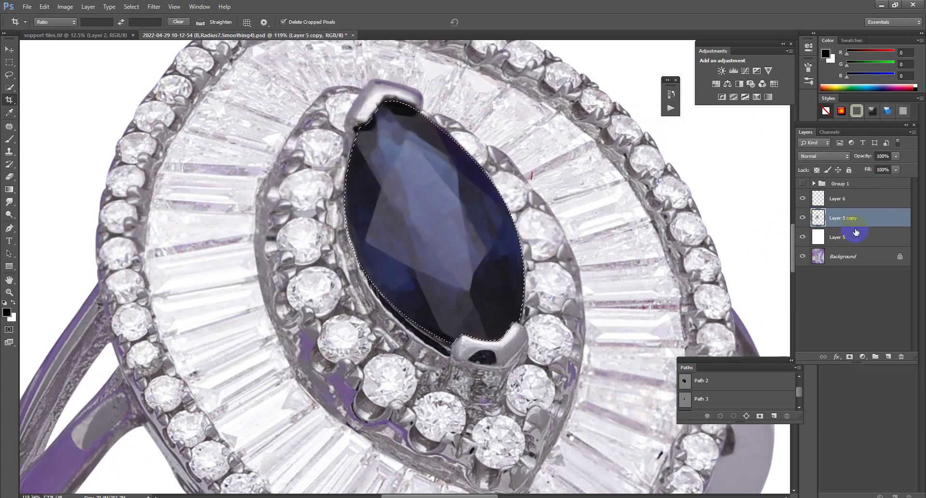
pyautogui.hotkey('ctrl', 'z')
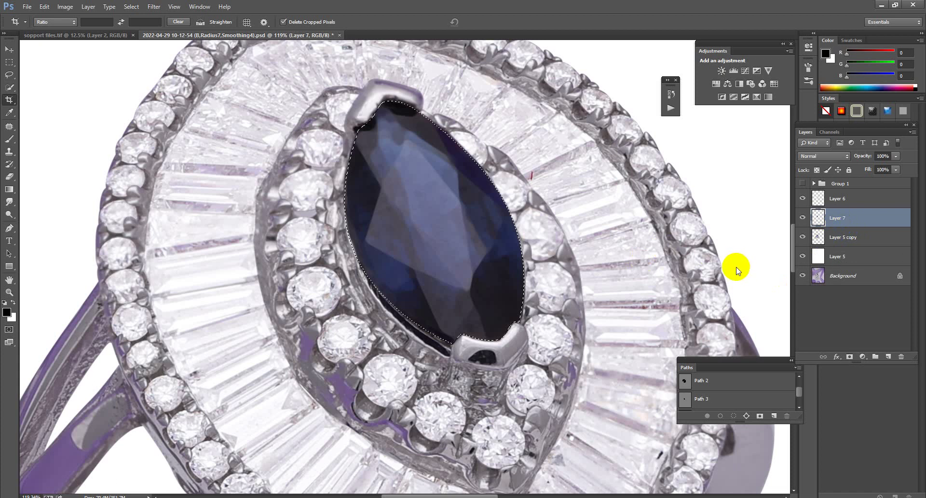
pyautogui.hotkey('ctrl', 'shift', 'a')
# Give the sapphire Texture +100, Contrast +24, Shadows +13 and Blacks +12, then apply.
pyautogui.moveTo(765, 322); pyautogui.dragTo(843, 325)
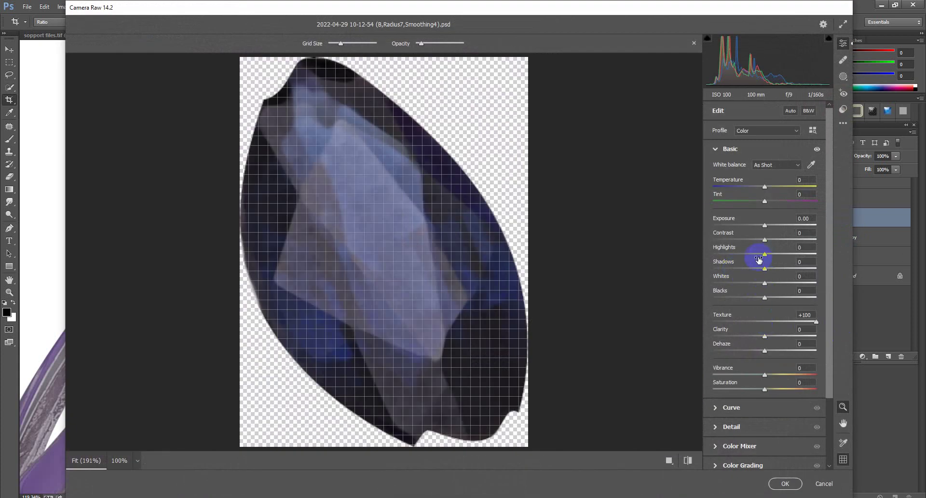
pyautogui.moveTo(771, 241); pyautogui.dragTo(776, 241)
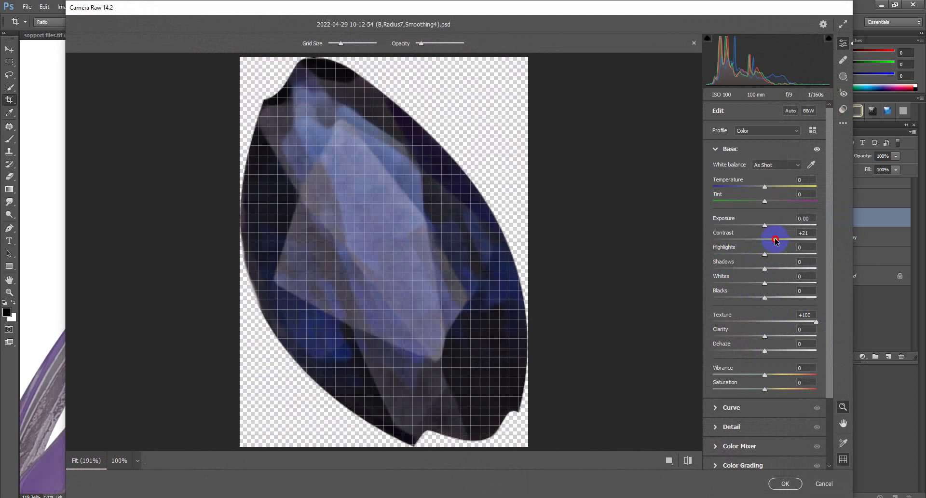
pyautogui.moveTo(767, 297); pyautogui.dragTo(771, 297)
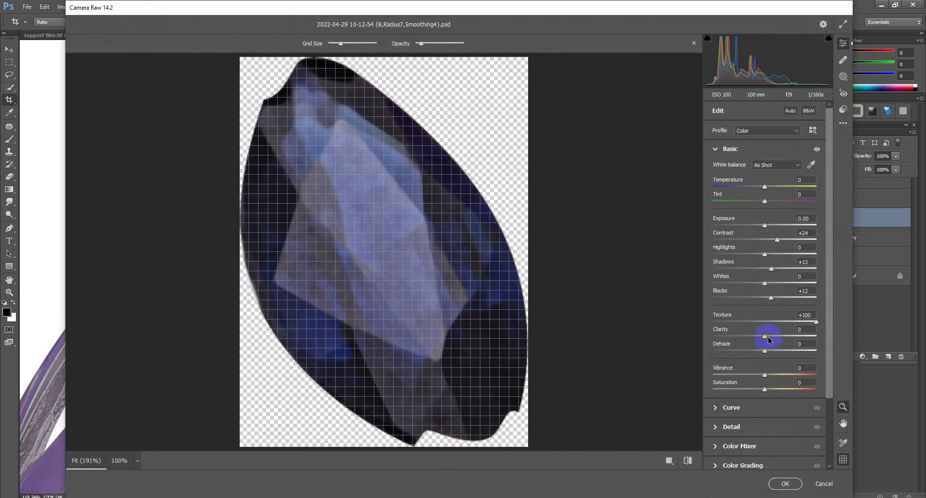
pyautogui.click(785, 483)
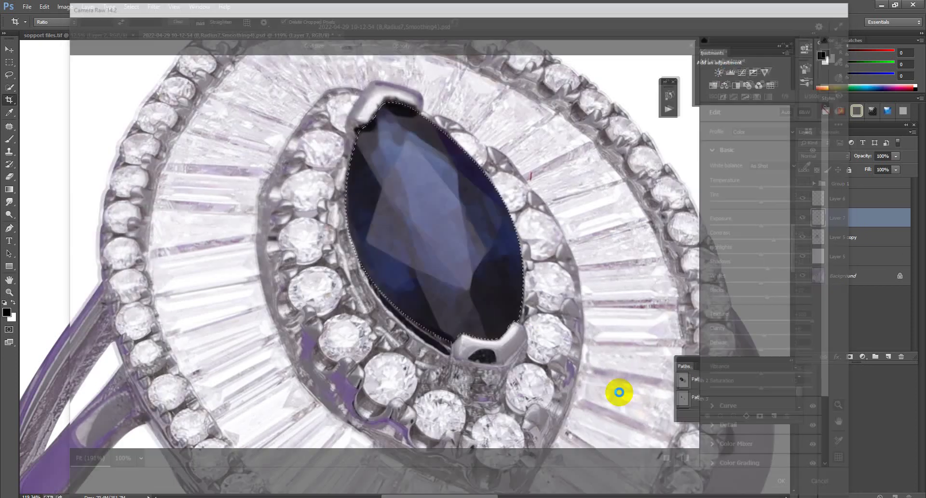
pyautogui.moveTo(502, 270)
pyautogui.mouseDown()
pyautogui.moveTo(523, 318)
pyautogui.moveTo(537, 316)
pyautogui.mouseUp()
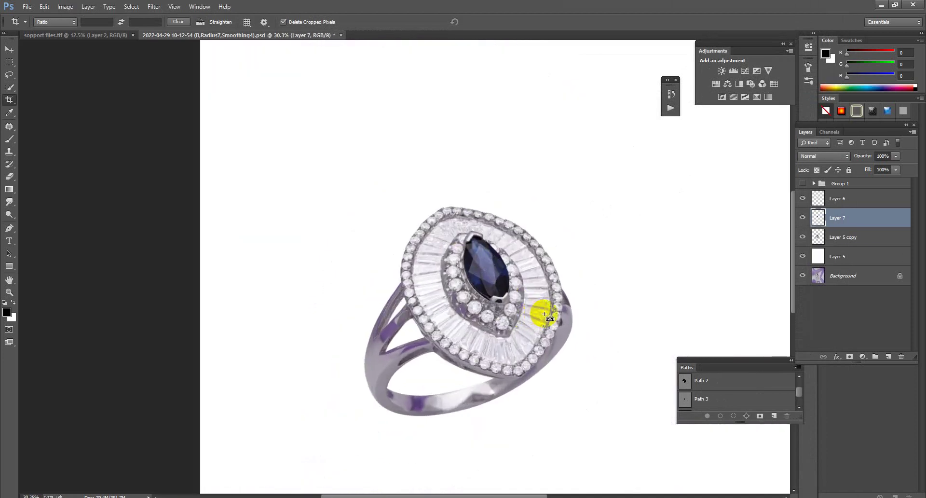
# Bring Layer 1's silver band piece from sopport files.tif into the ring document.
pyautogui.click(844, 237)
pyautogui.click(103, 35)
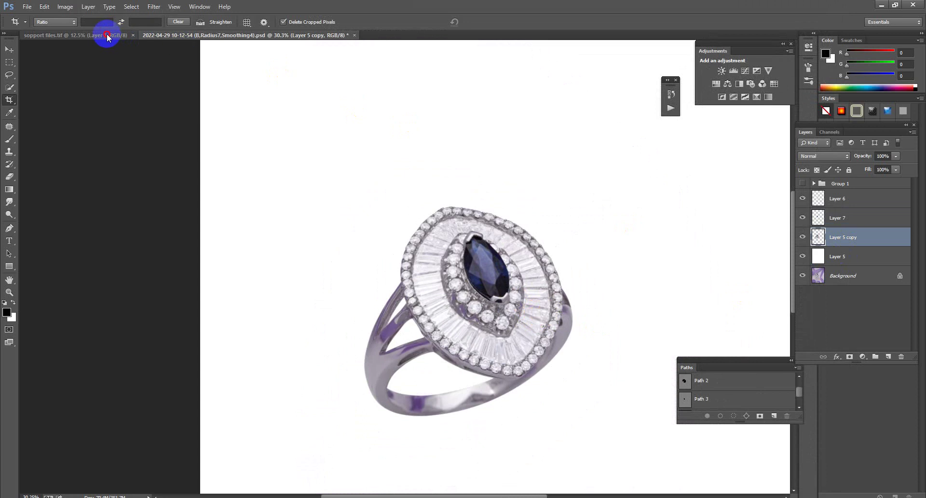
pyautogui.click(18, 52)
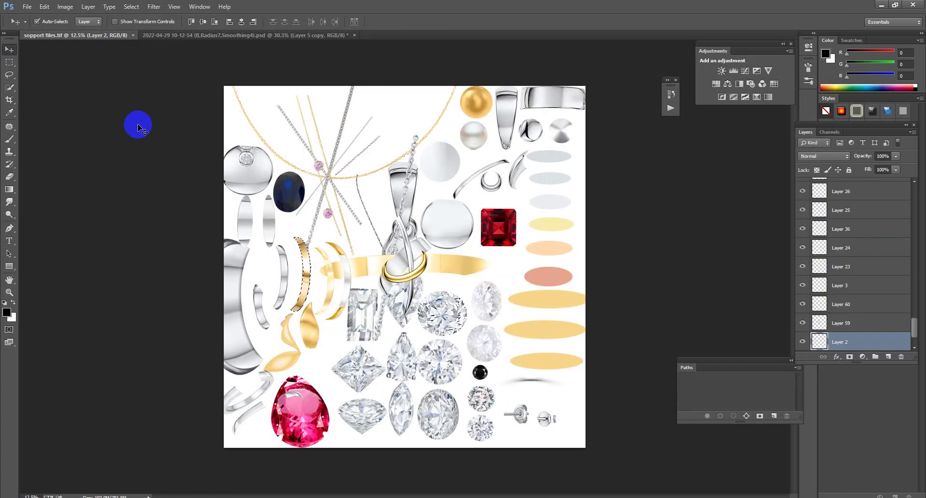
pyautogui.click(285, 264)
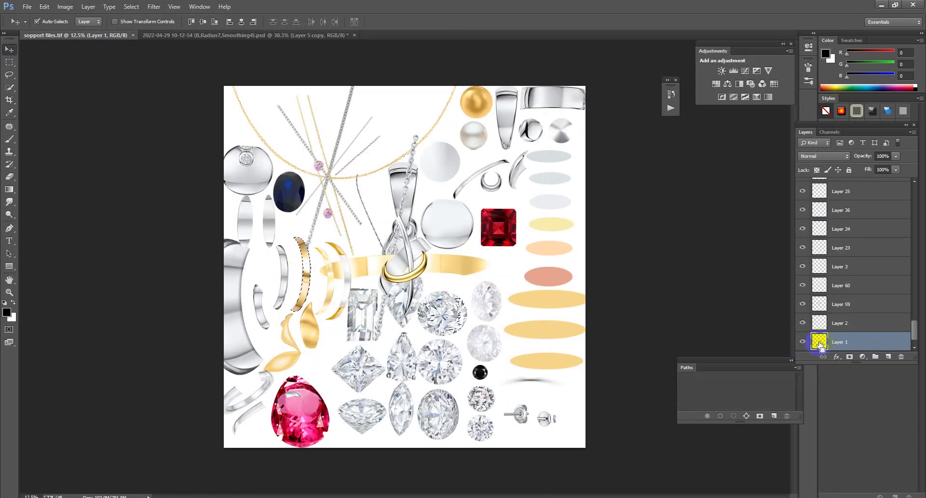
pyautogui.click(284, 35)
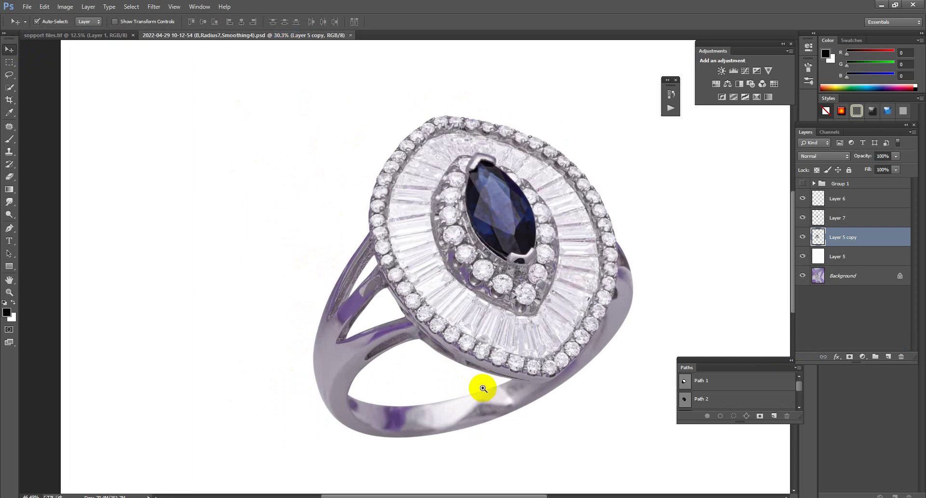
pyautogui.moveTo(483, 389); pyautogui.dragTo(473, 363)
# Rotate and position the band piece onto the ring's lower band with Free Transform.
pyautogui.hotkey('ctrl', 't')
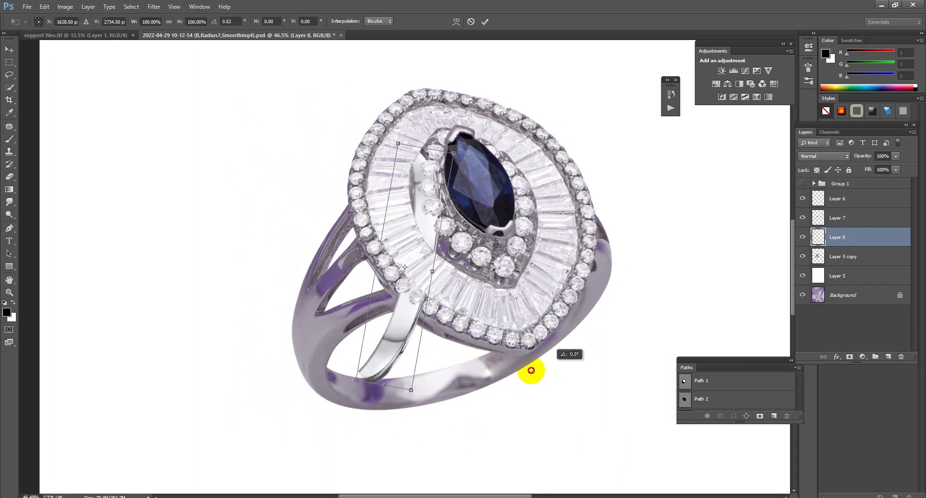
pyautogui.moveTo(531, 372); pyautogui.dragTo(413, 363)
pyautogui.moveTo(415, 265); pyautogui.dragTo(478, 360)
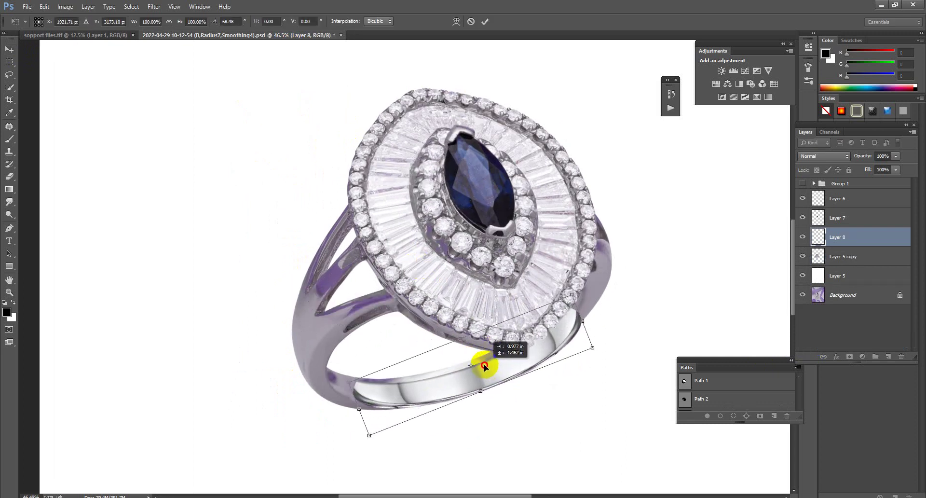
pyautogui.moveTo(598, 361); pyautogui.dragTo(597, 359)
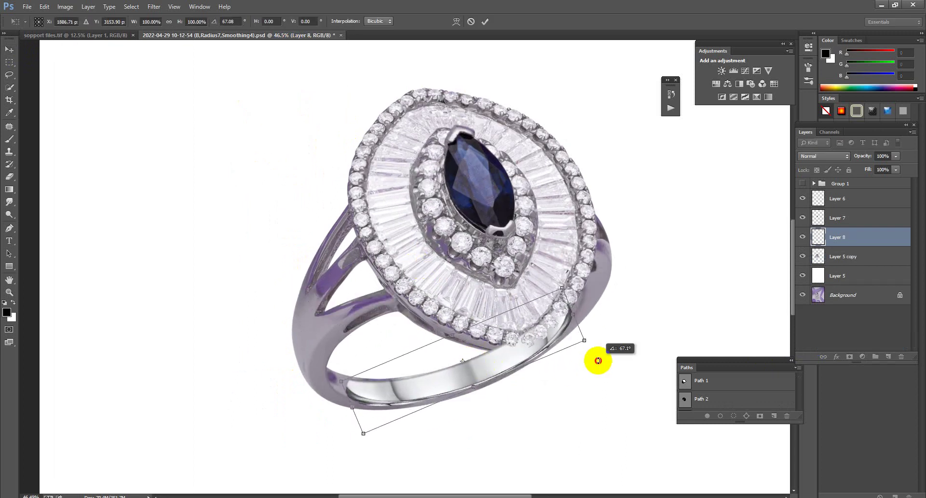
pyautogui.moveTo(364, 396); pyautogui.dragTo(392, 382)
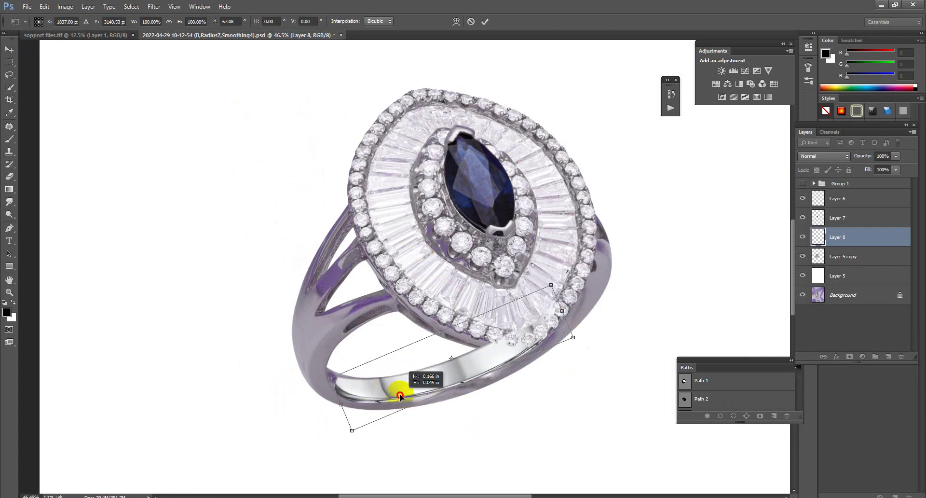
pyautogui.moveTo(481, 393); pyautogui.dragTo(510, 401)
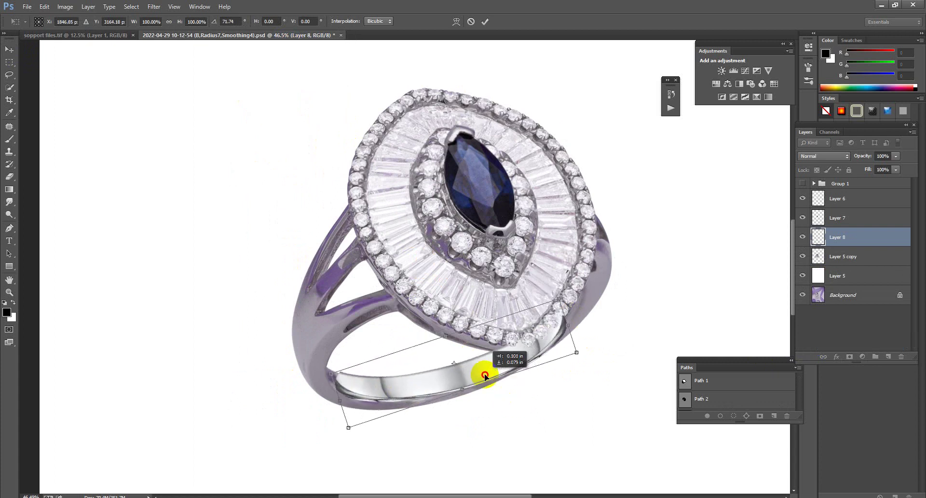
pyautogui.moveTo(480, 372)
pyautogui.mouseDown()
pyautogui.moveTo(485, 381)
pyautogui.moveTo(534, 378)
pyautogui.mouseUp()
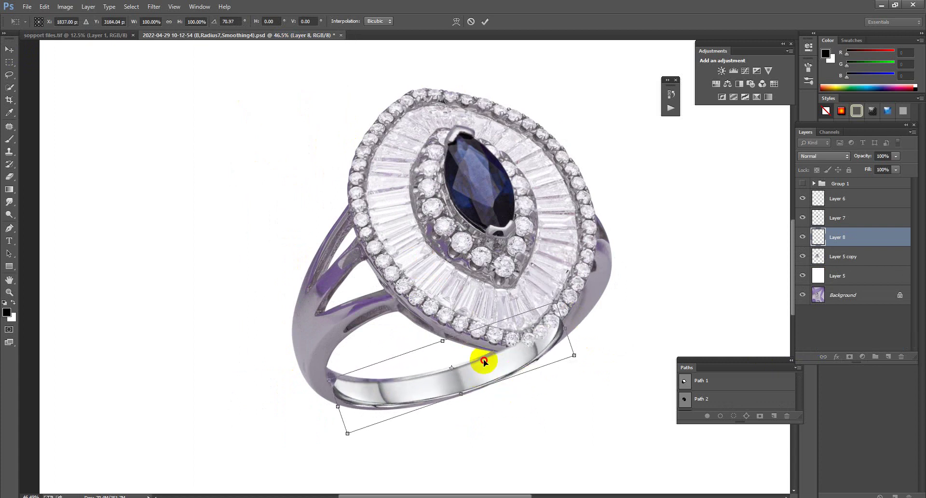
pyautogui.press('Return')
# Warp the band piece's edges and corners to follow the ring's curve.
pyautogui.hotkey('ctrl', 't')
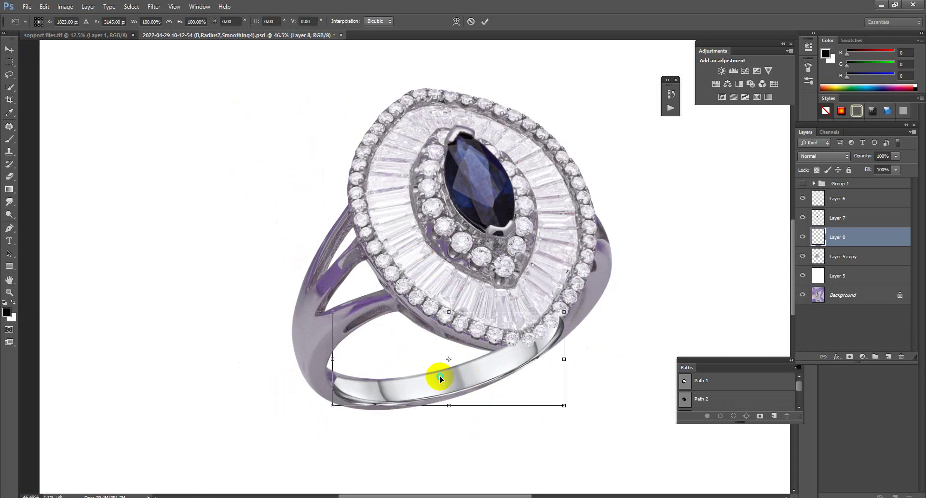
pyautogui.rightClick(448, 381)
pyautogui.click(476, 288)
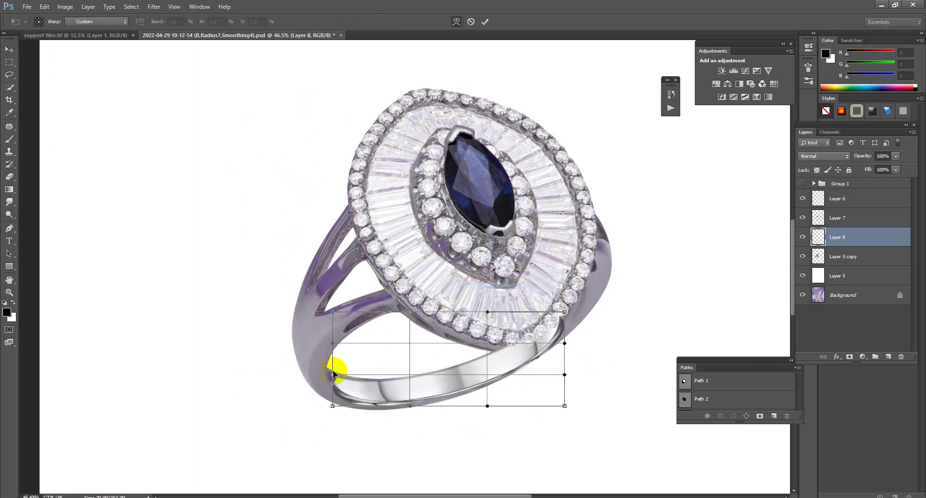
pyautogui.moveTo(334, 372); pyautogui.dragTo(308, 355)
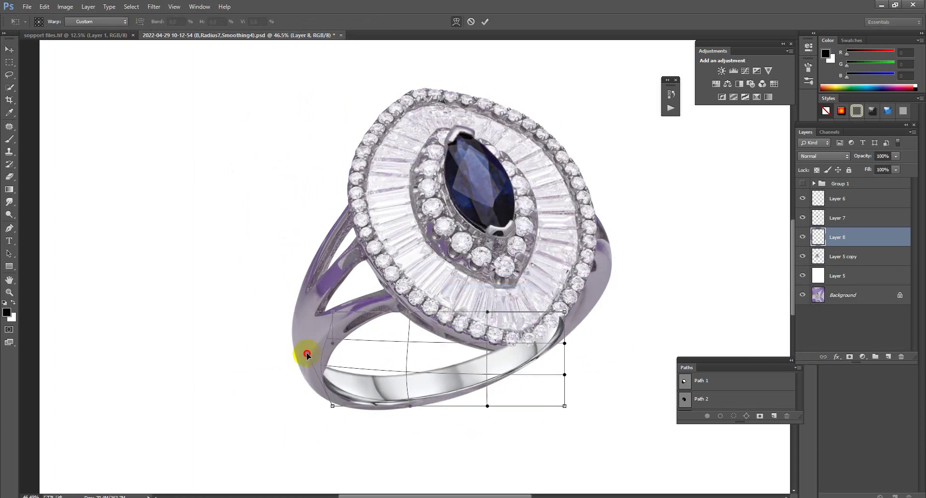
pyautogui.moveTo(333, 407); pyautogui.dragTo(337, 408)
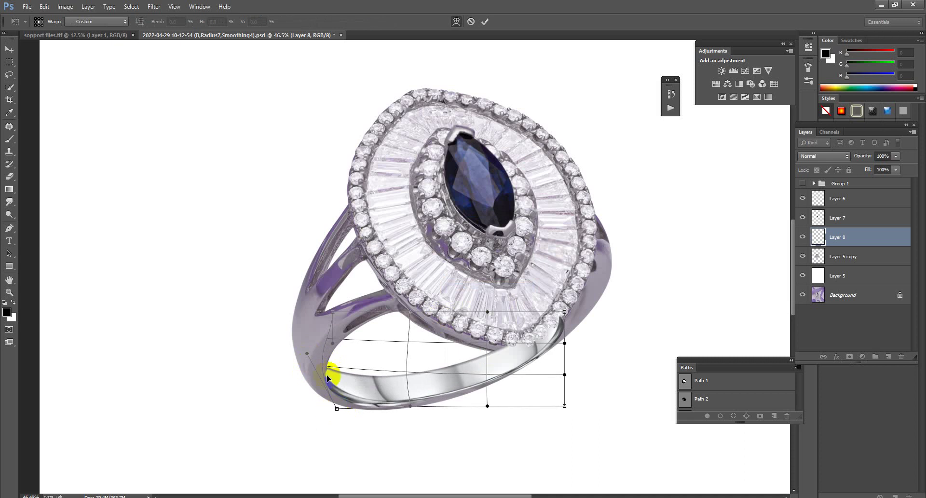
pyautogui.click(330, 353)
pyautogui.moveTo(326, 346); pyautogui.dragTo(311, 354)
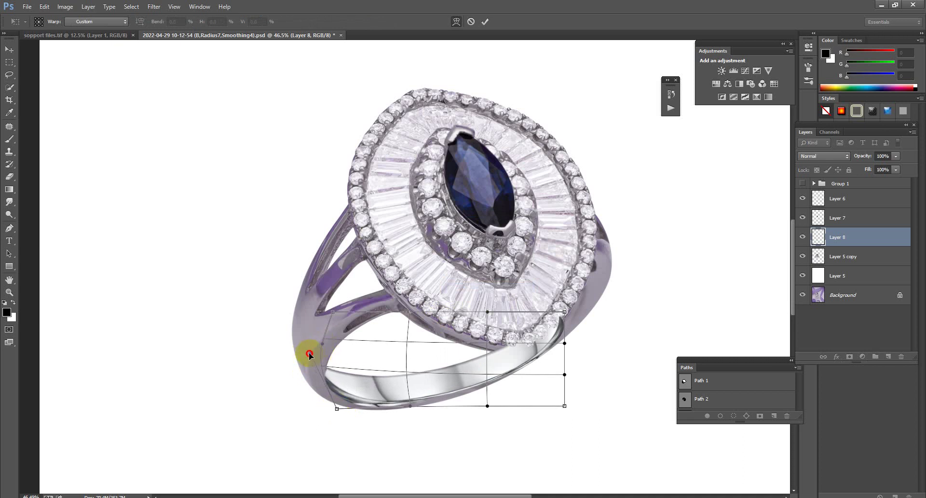
pyautogui.moveTo(564, 311); pyautogui.dragTo(592, 276)
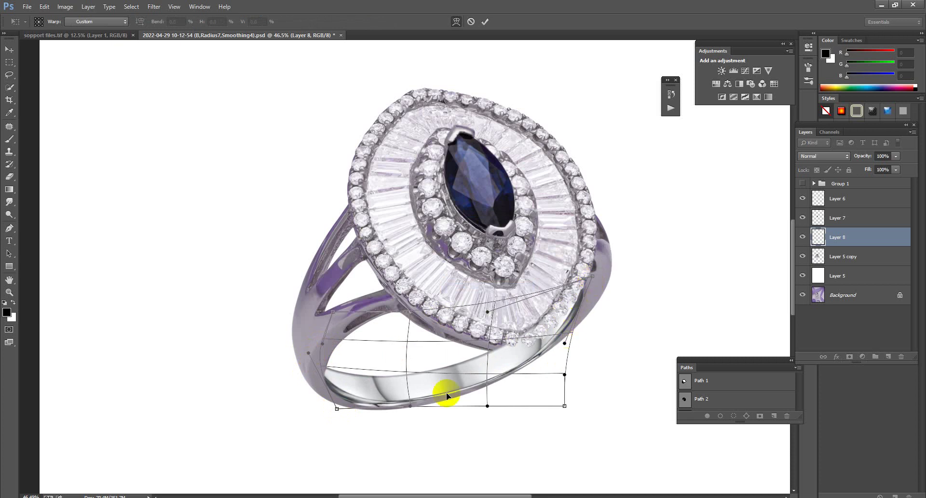
pyautogui.moveTo(410, 408); pyautogui.dragTo(412, 407)
pyautogui.moveTo(482, 406); pyautogui.dragTo(481, 408)
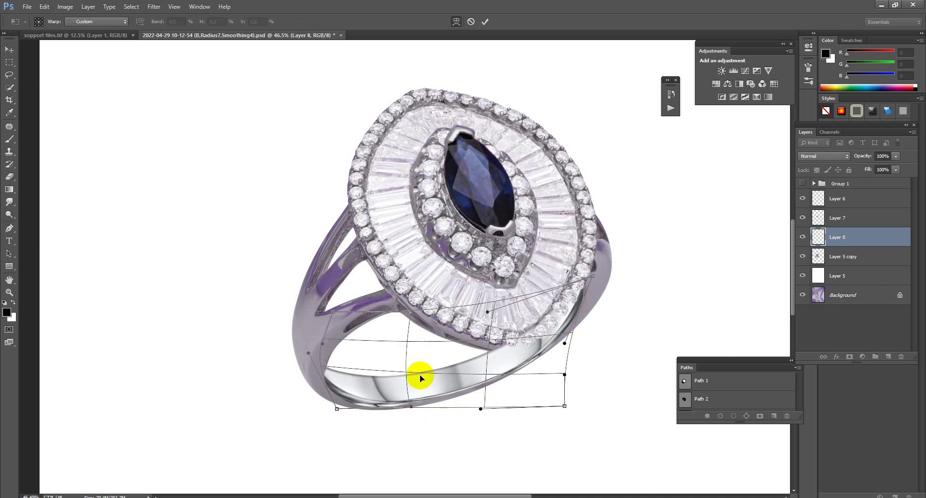
pyautogui.moveTo(422, 355); pyautogui.dragTo(374, 371)
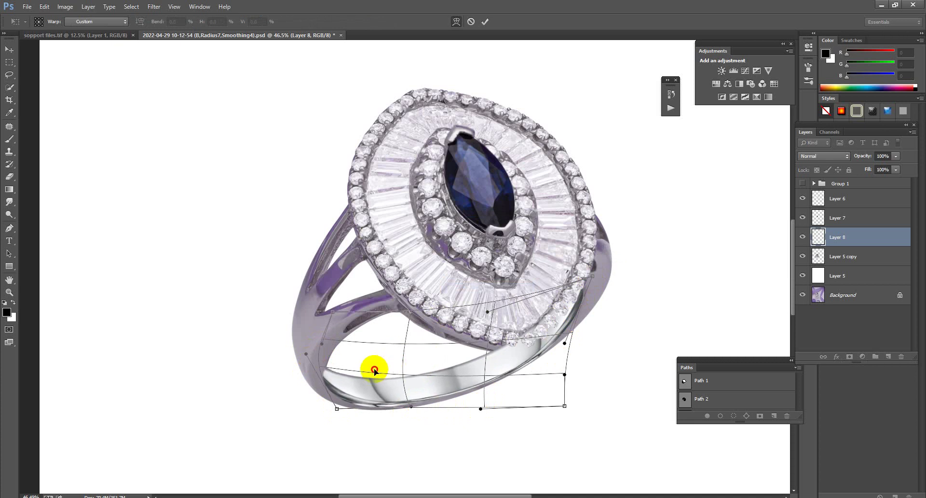
pyautogui.moveTo(305, 354); pyautogui.dragTo(308, 354)
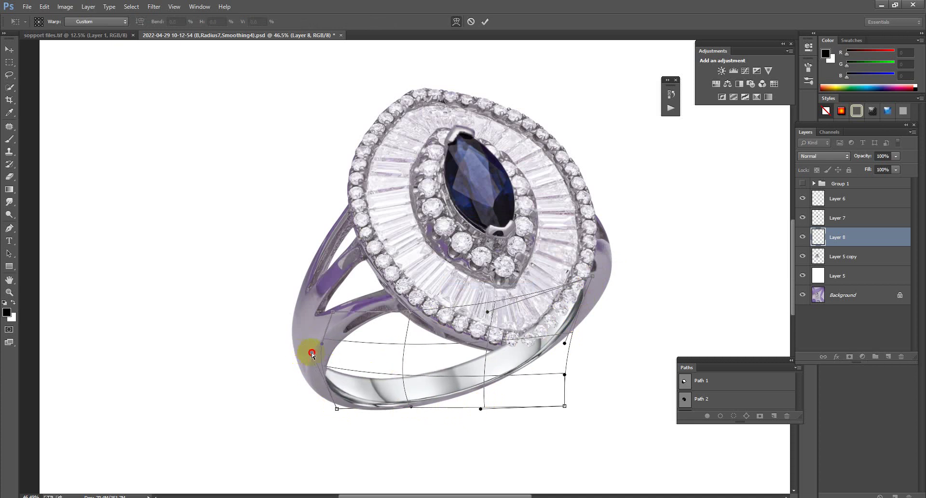
# Commit the band warp, hide Layer 8, and start a pen path along the ring's outer edge.
pyautogui.press('Return')
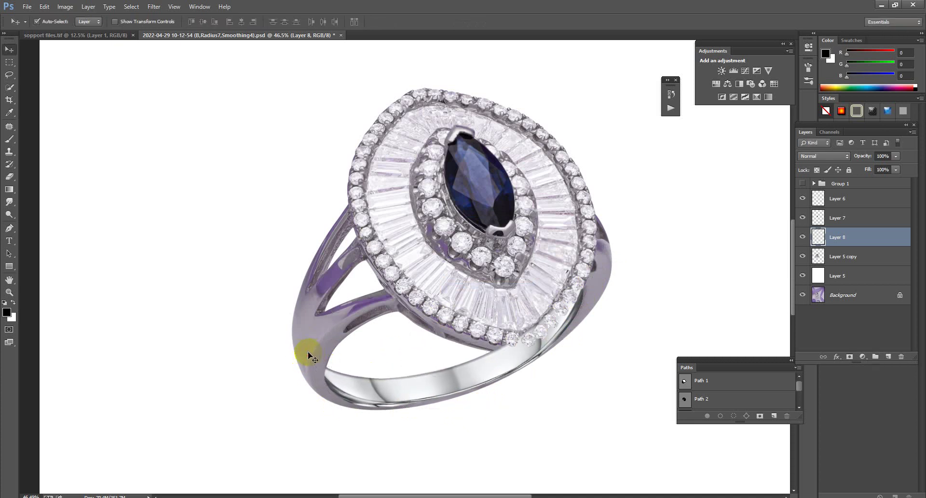
pyautogui.click(803, 237)
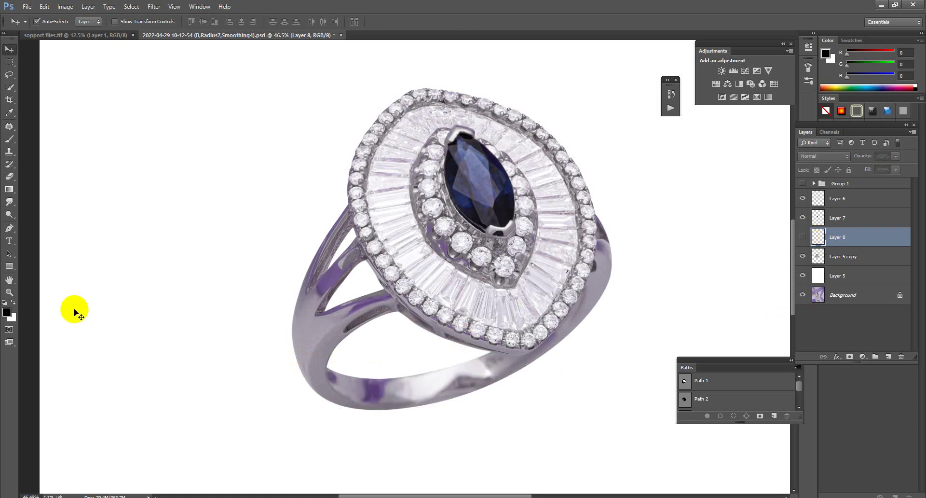
pyautogui.click(9, 227)
pyautogui.keyDown('ctrl'); pyautogui.click(623, 318); pyautogui.keyUp('ctrl')
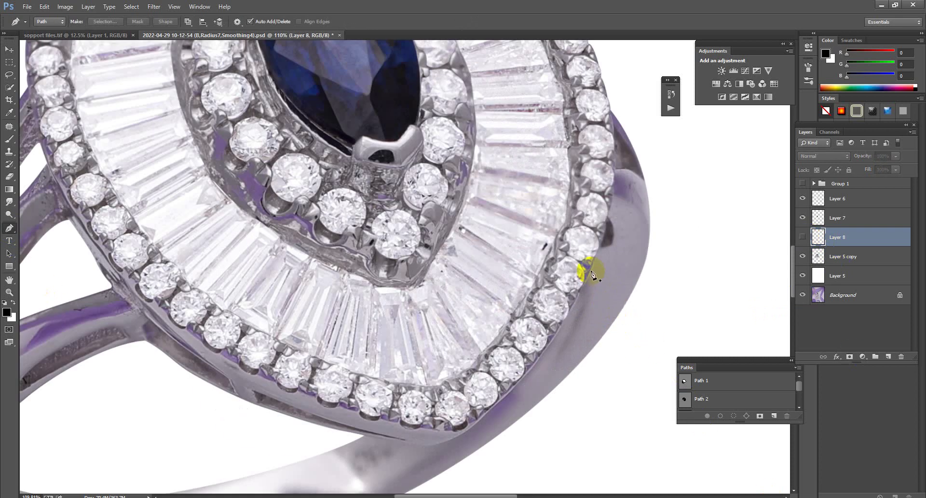
pyautogui.click(482, 408)
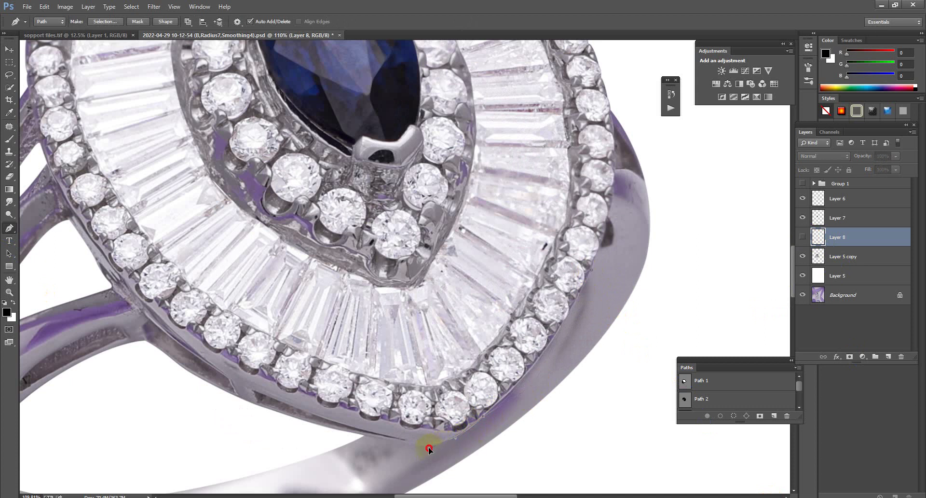
pyautogui.click(341, 440)
# Curve the path around the ring's lower and right edges, make it a selection, and show Layer 8.
pyautogui.moveTo(331, 431); pyautogui.dragTo(314, 432)
pyautogui.scroll(-3, 410, 410)
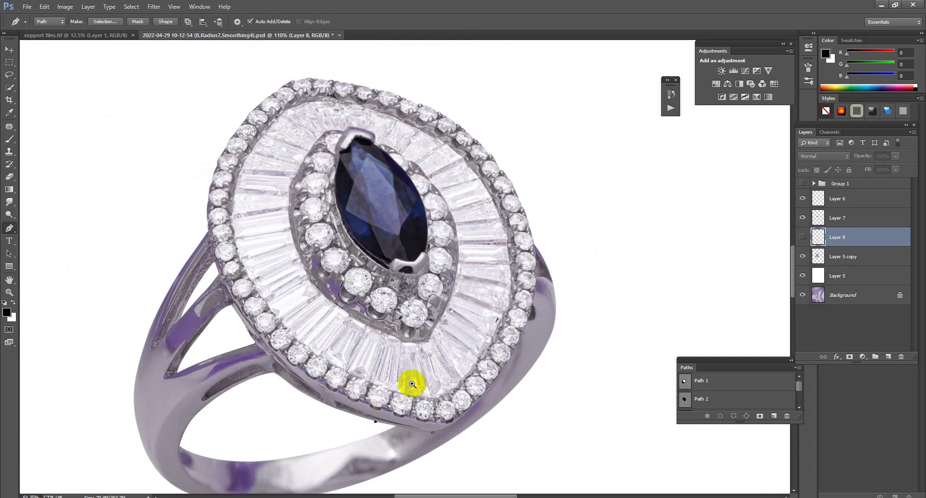
pyautogui.moveTo(545, 245); pyautogui.dragTo(534, 333)
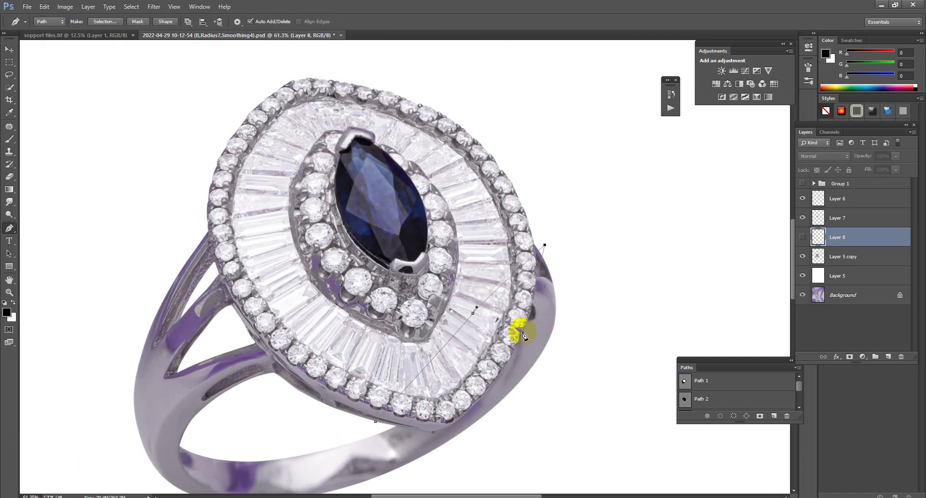
pyautogui.hotkey('ctrl', 'Return')
pyautogui.click(802, 237)
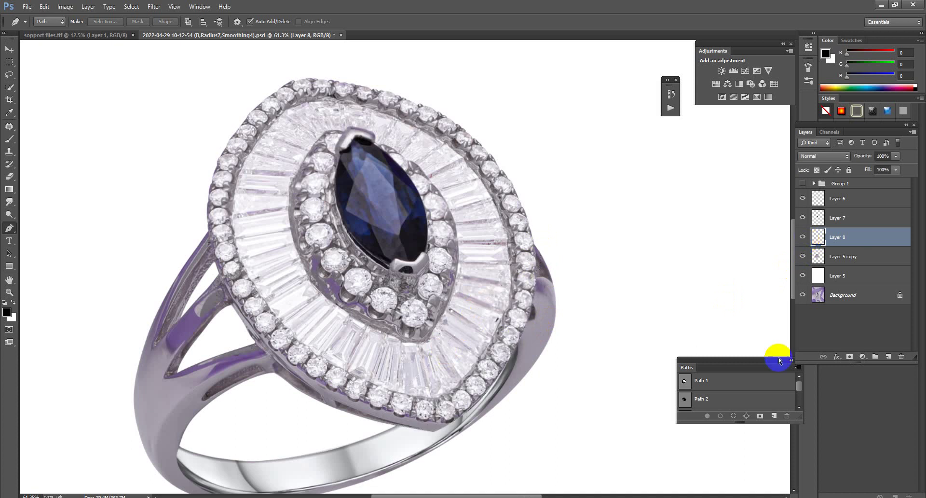
pyautogui.scroll(-2, 499, 313)
# Select the ring outline from Layer 5 copy, then add and discard a Brightness/Contrast adjustment.
pyautogui.click(827, 255)
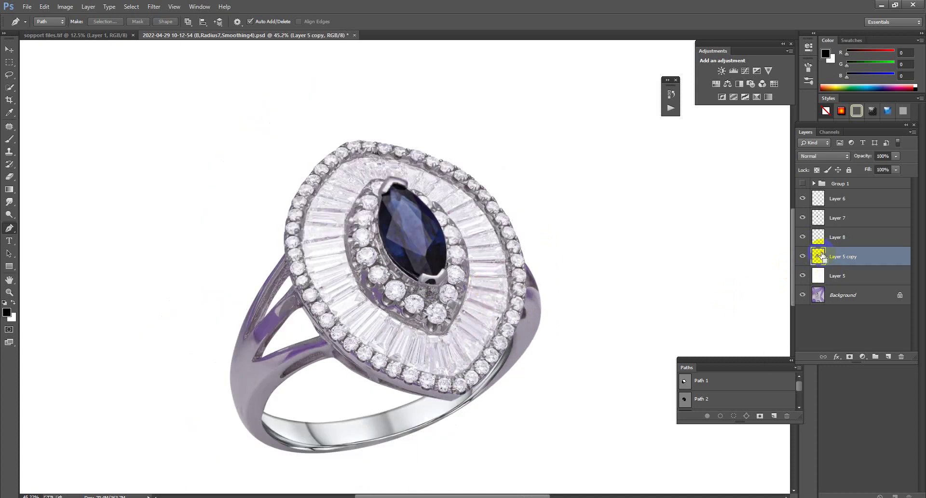
pyautogui.keyDown('ctrl'); pyautogui.click(823, 256); pyautogui.keyUp('ctrl')
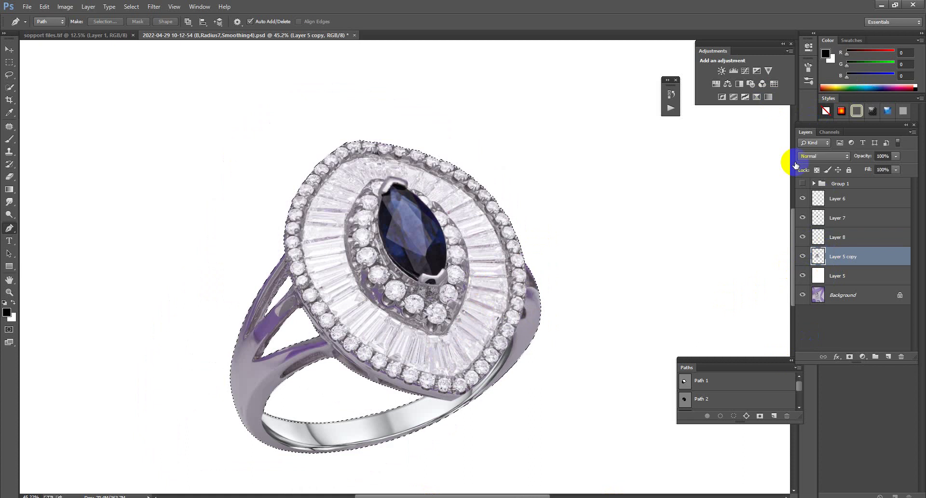
pyautogui.scroll(-1, 492, 310)
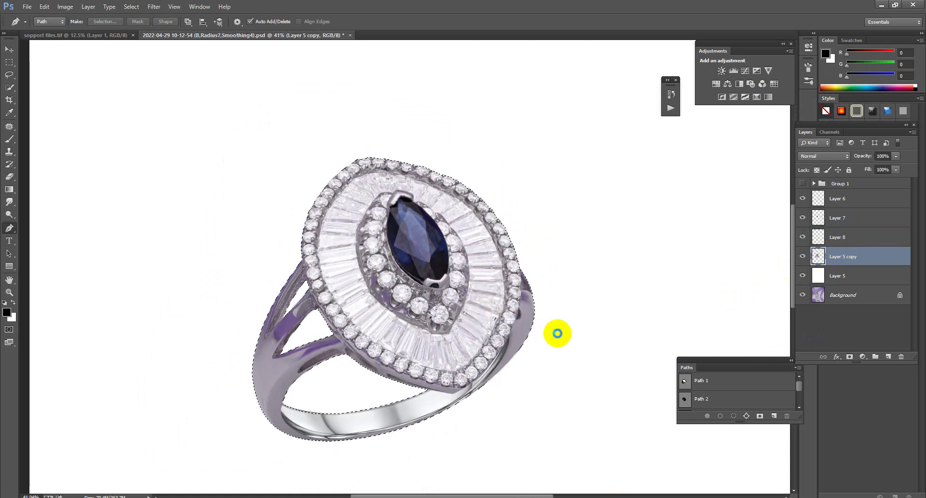
pyautogui.press('F2')
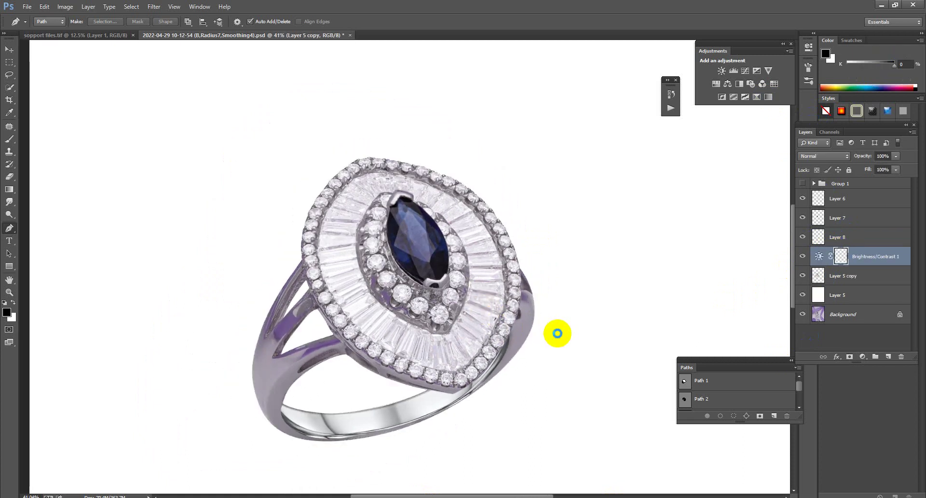
pyautogui.press('Delete')
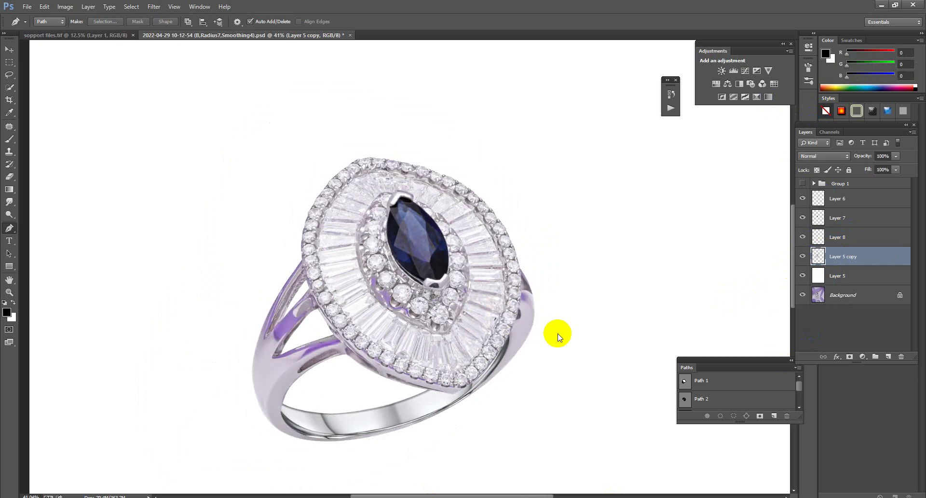
# Reload the ring outline selection and add an empty Layer 9 above Layer 5 copy.
pyautogui.scroll(-3, 465, 347)
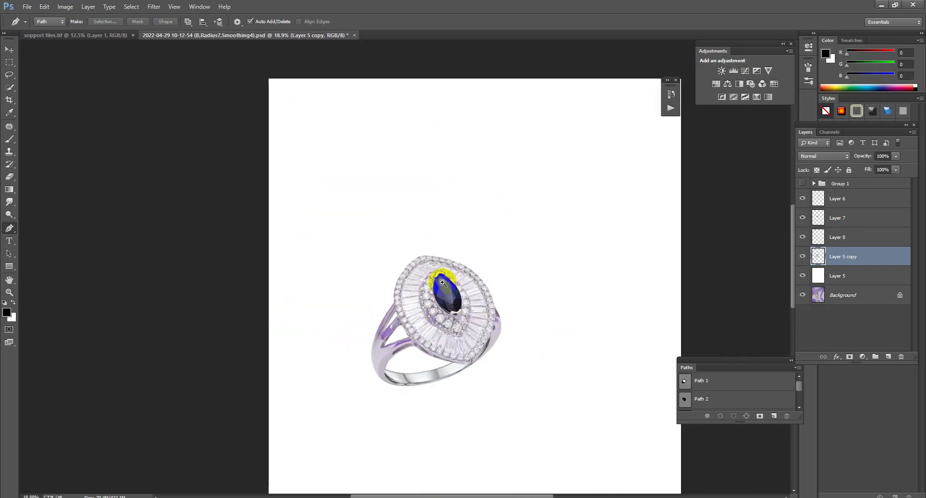
pyautogui.scroll(2, 438, 279)
pyautogui.keyDown('ctrl'); pyautogui.click(818, 274); pyautogui.keyUp('ctrl')
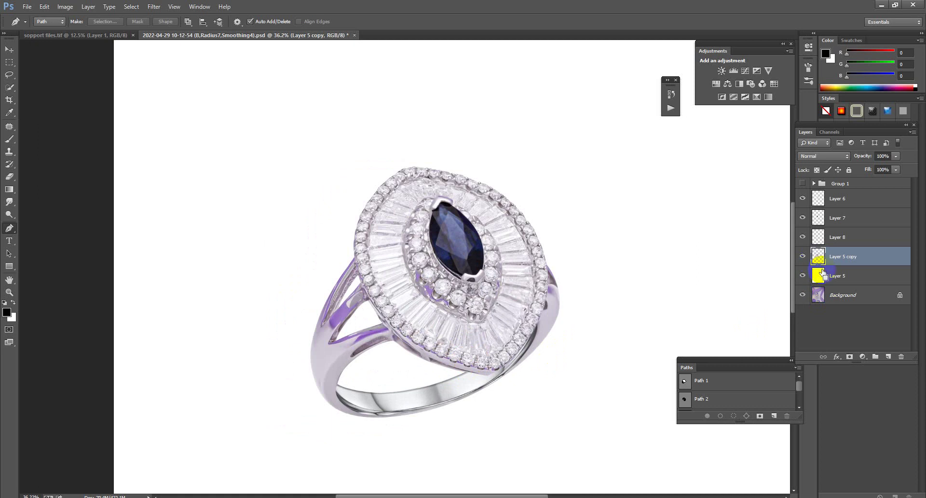
pyautogui.click(888, 355)
# Sample a near-white from the sopport files.tif sheet and fill the ring selection on Layer 9.
pyautogui.click(96, 35)
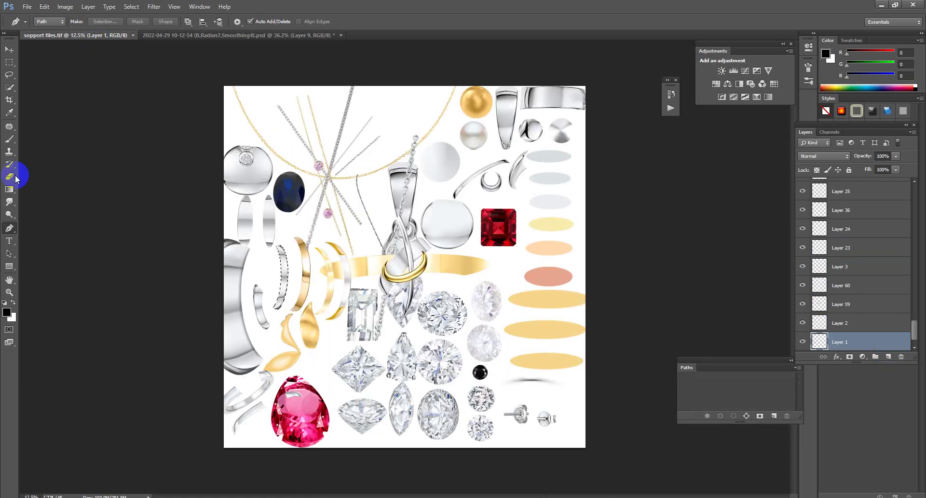
pyautogui.click(9, 139)
pyautogui.keyDown('alt'); pyautogui.click(551, 203); pyautogui.keyUp('alt')
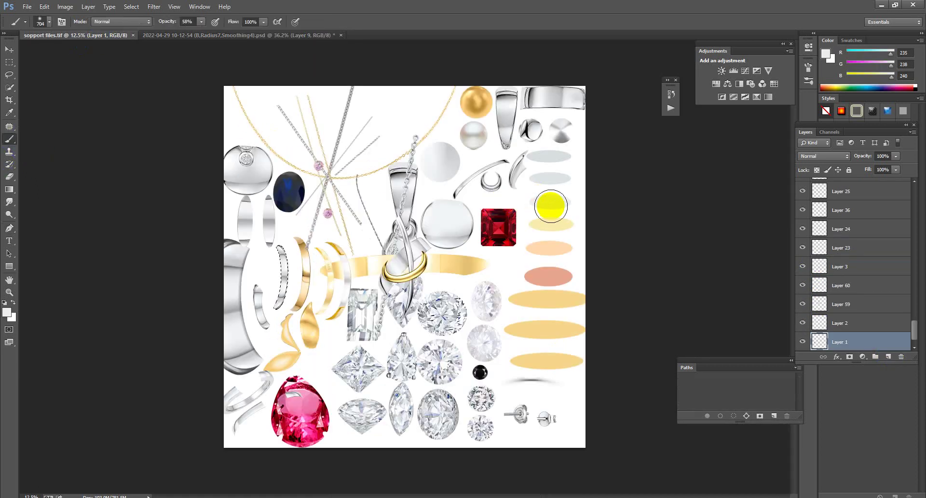
pyautogui.click(289, 34)
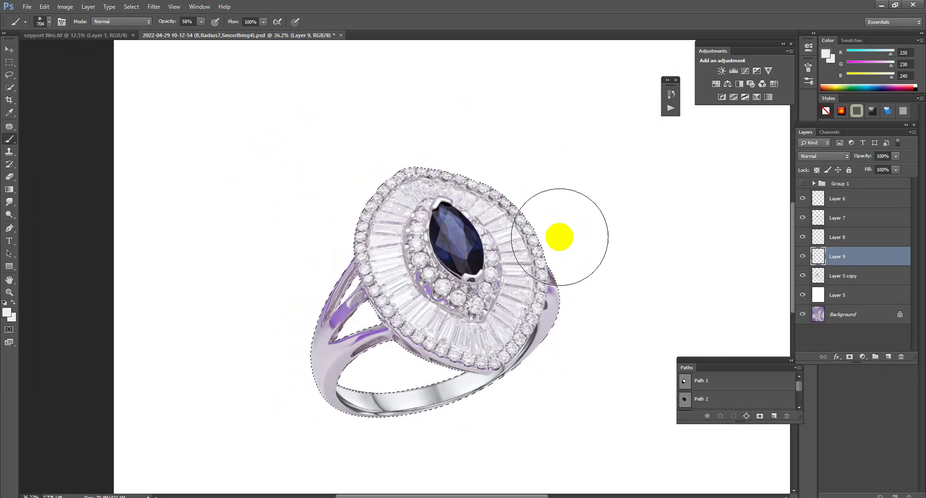
pyautogui.hotkey('alt', 'BackSpace')
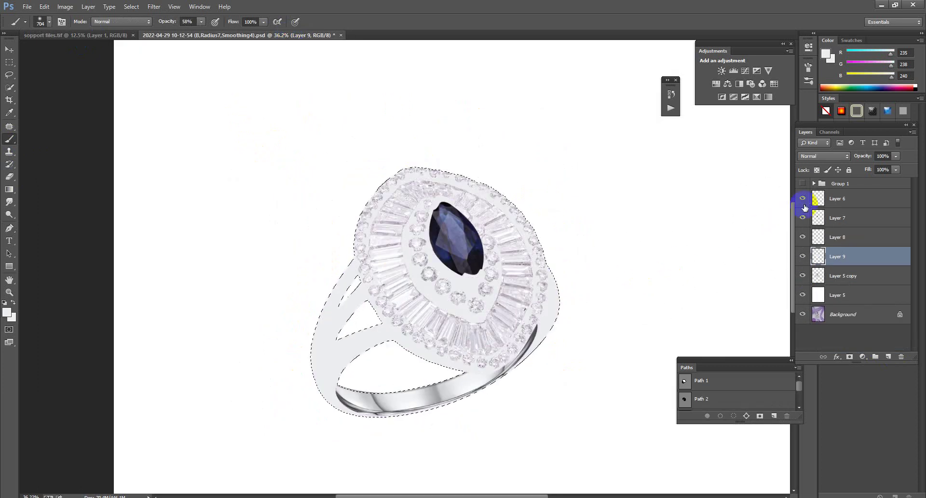
# Set Layer 9 to Color blend, merge it into Layer 5 copy, and make Layer 6 visible and active.
pyautogui.click(829, 156)
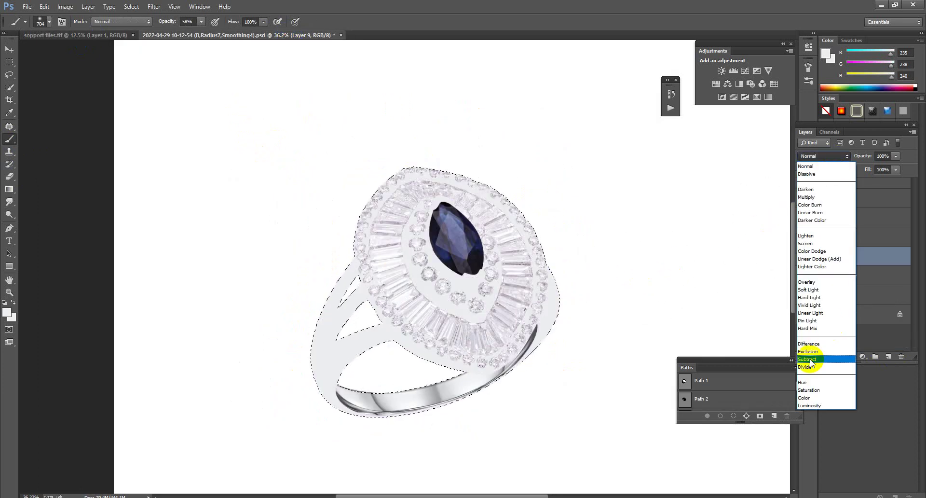
pyautogui.click(814, 397)
pyautogui.press('Delete')
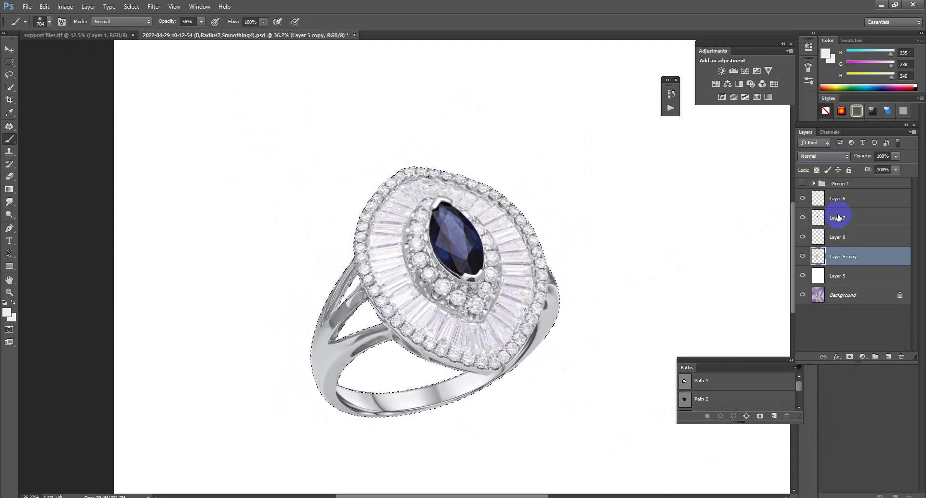
pyautogui.click(802, 199)
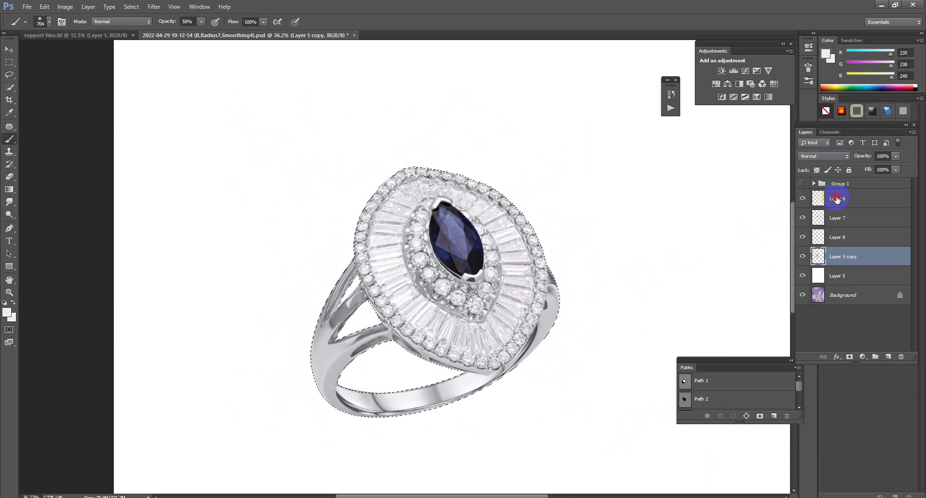
pyautogui.click(836, 199)
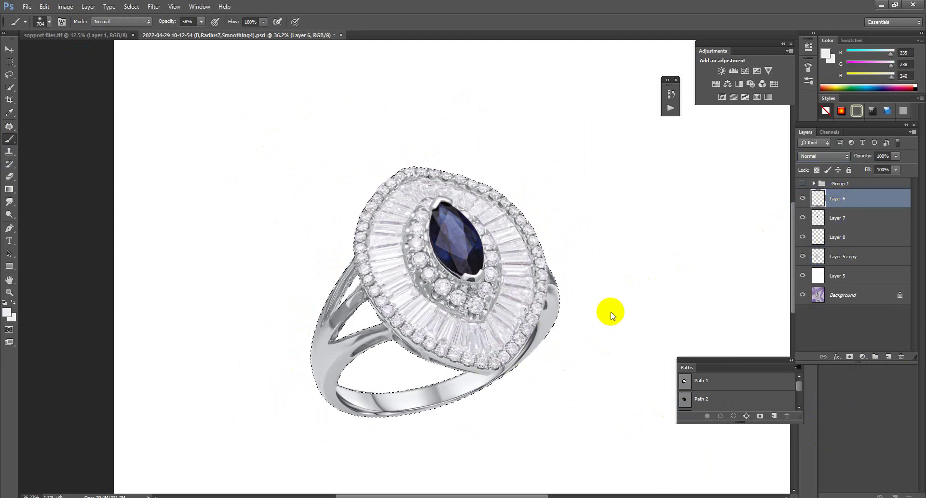
# Camera Raw on Layer 6's baguettes: Texture +100, Clarity +5, Contrast +19, Shadows +19, Blacks +16.
pyautogui.hotkey('ctrl', 'shift', 'a')
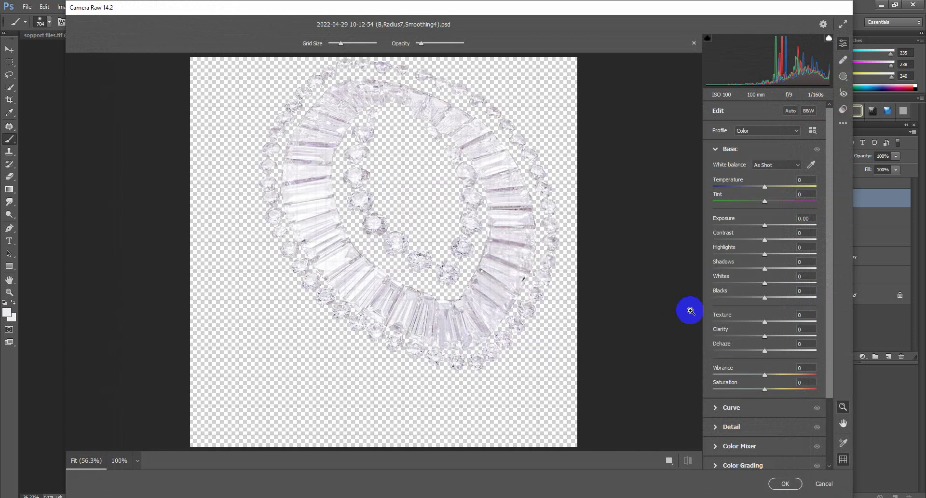
pyautogui.moveTo(764, 322); pyautogui.dragTo(838, 324)
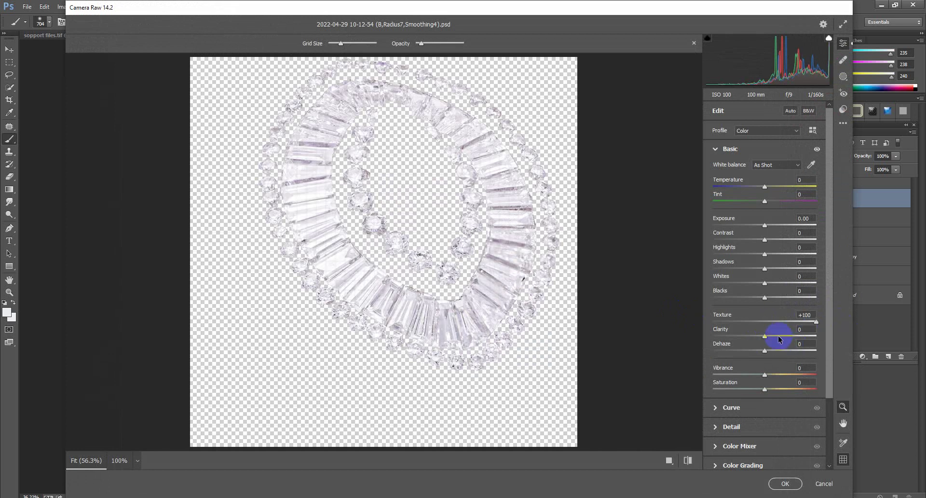
pyautogui.moveTo(776, 337); pyautogui.dragTo(768, 337)
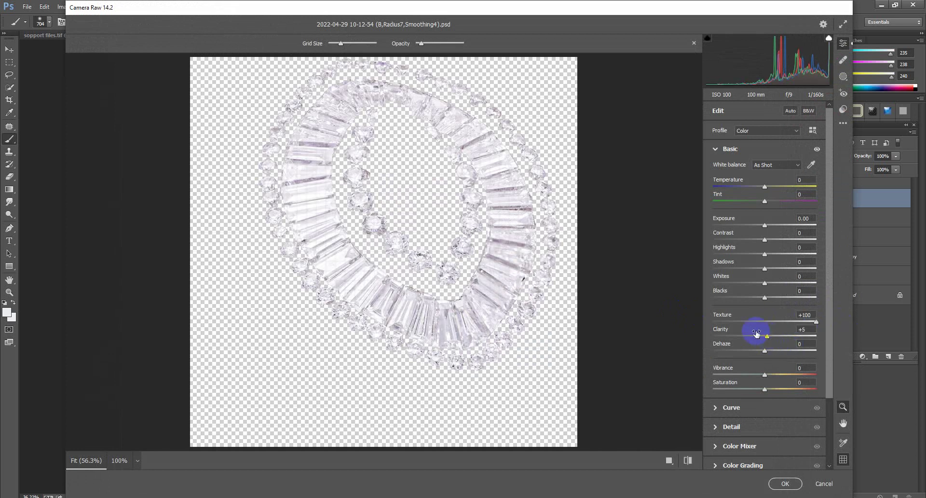
pyautogui.moveTo(764, 297)
pyautogui.mouseDown()
pyautogui.moveTo(773, 298)
pyautogui.moveTo(774, 239)
pyautogui.mouseUp()
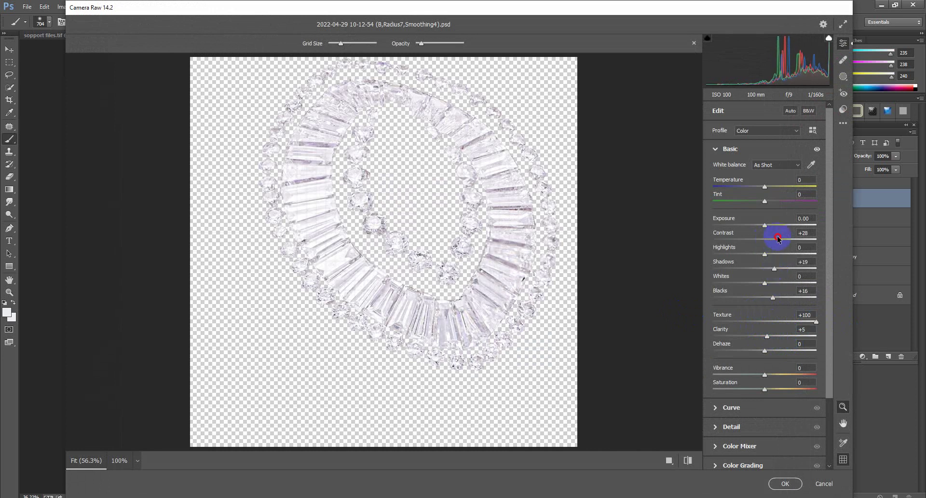
pyautogui.click(785, 487)
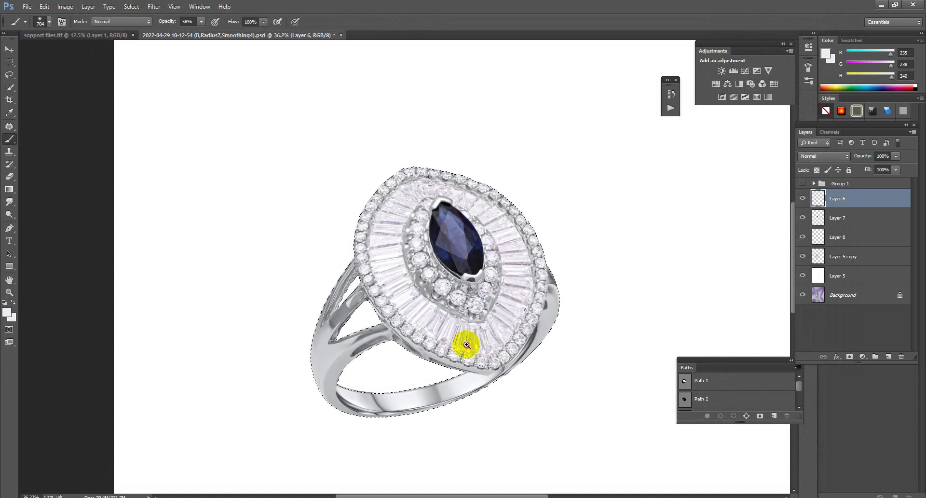
# Apply the Camera Raw adjustments and add a masked Levels layer with black input 34.
pyautogui.click(509, 354)
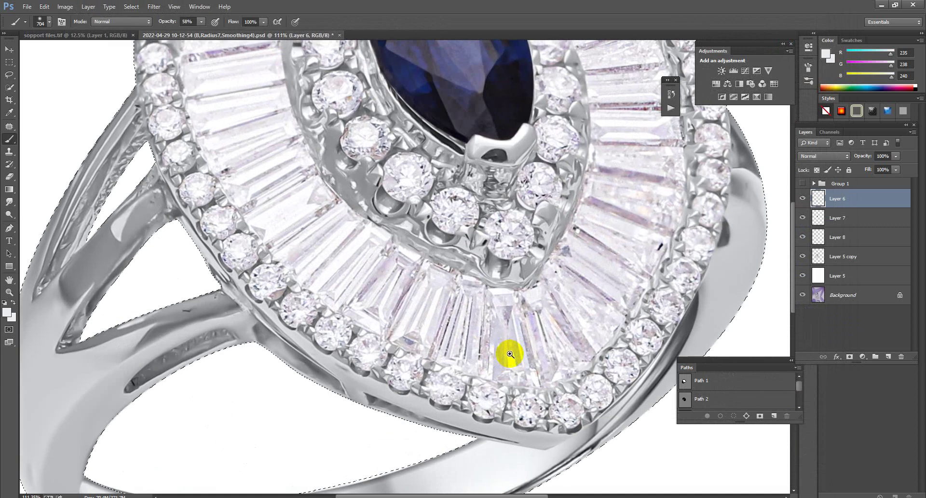
pyautogui.moveTo(510, 354)
pyautogui.mouseDown()
pyautogui.moveTo(472, 339)
pyautogui.moveTo(485, 341)
pyautogui.mouseUp()
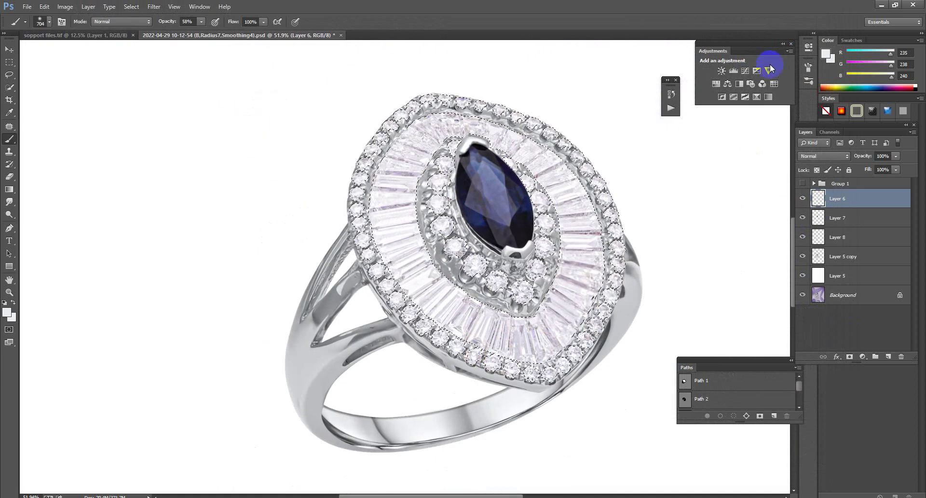
pyautogui.click(733, 71)
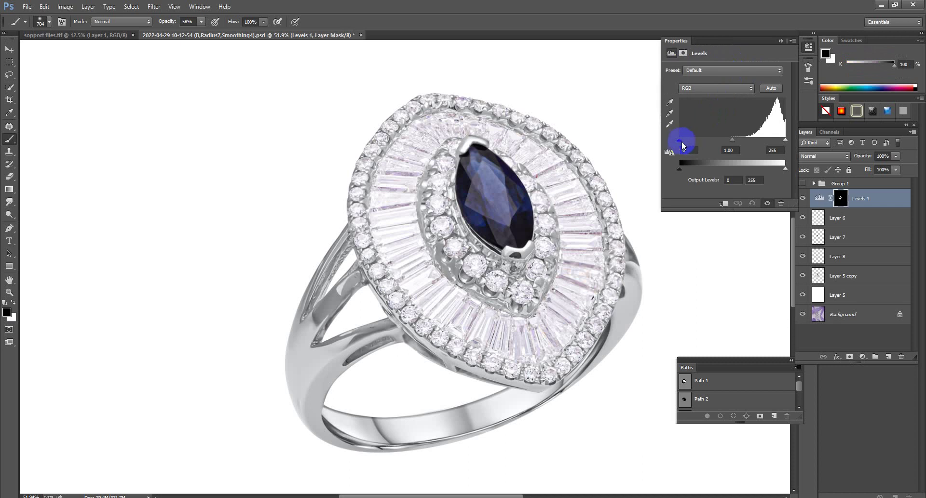
pyautogui.moveTo(681, 143); pyautogui.dragTo(682, 143)
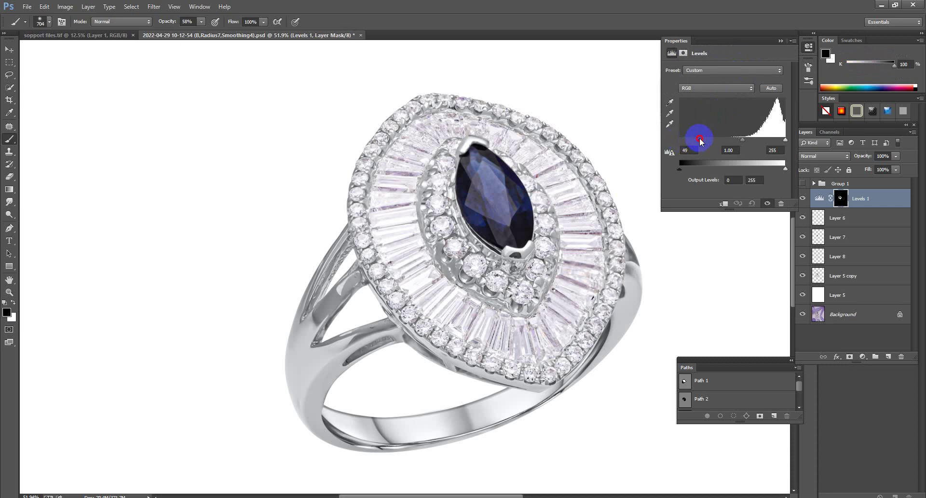
pyautogui.moveTo(693, 140); pyautogui.dragTo(694, 140)
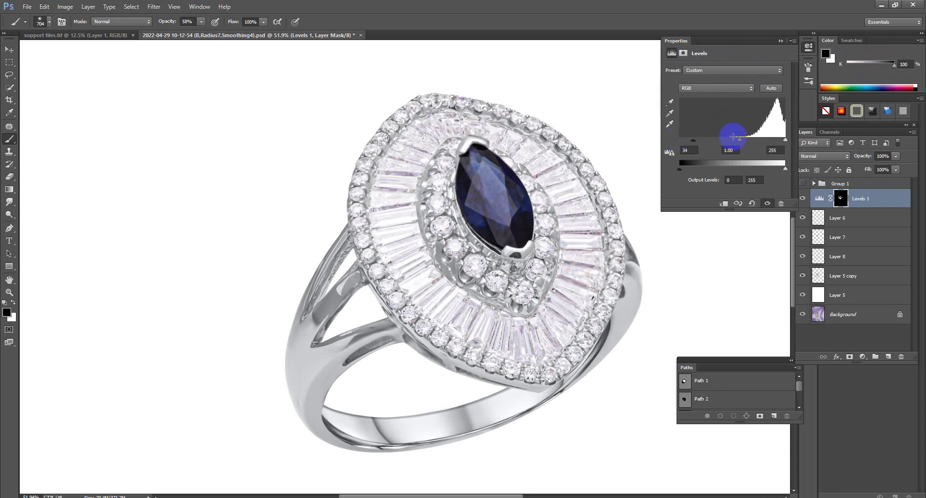
pyautogui.click(783, 141)
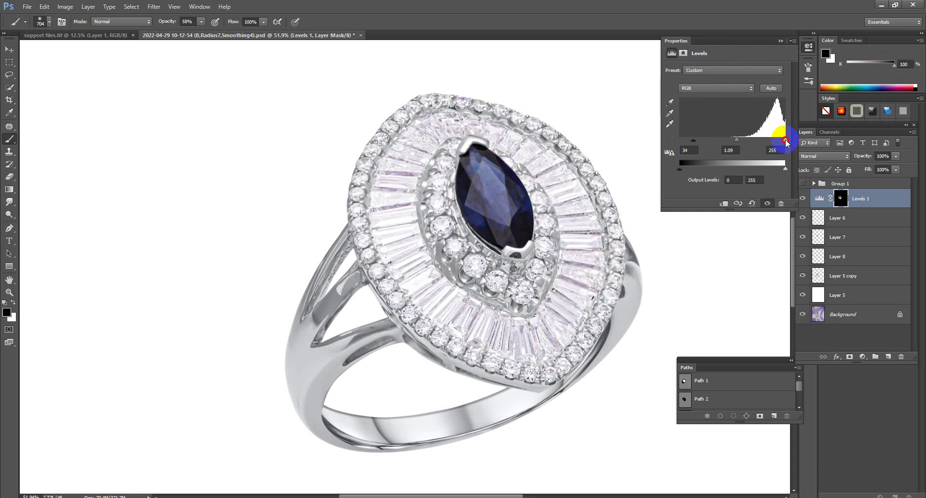
# Compare with Levels 1 hidden, sample the ring's light grey metal, and delete Levels 1.
pyautogui.click(780, 41)
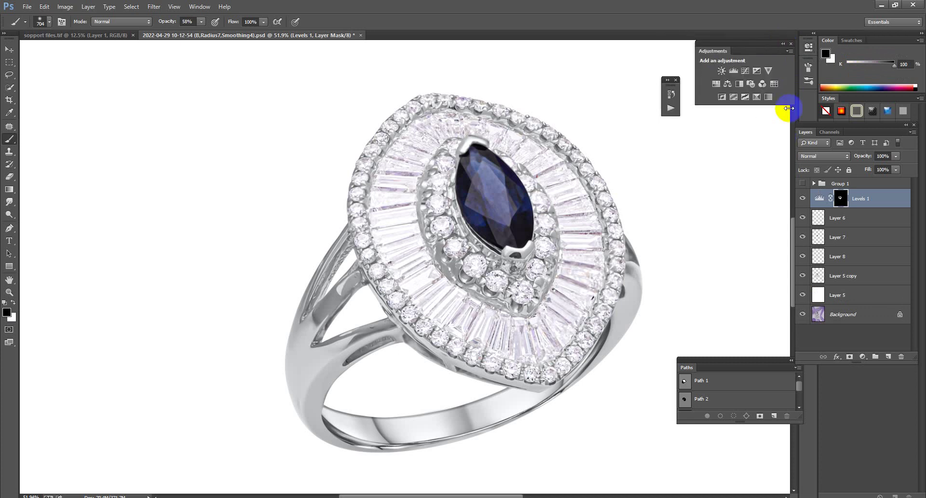
pyautogui.click(801, 198)
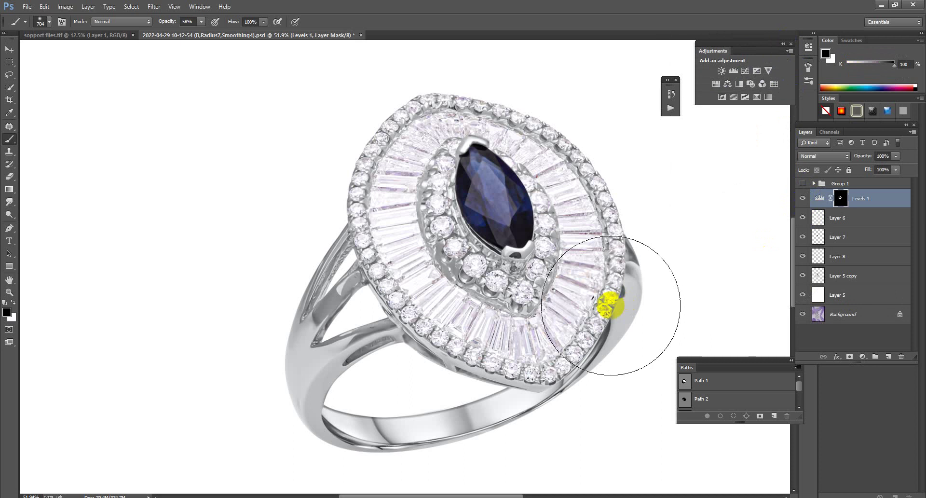
pyautogui.keyDown('alt'); pyautogui.click(609, 304); pyautogui.keyUp('alt')
pyautogui.press('Delete')
pyautogui.moveTo(485, 314)
pyautogui.mouseDown()
pyautogui.moveTo(358, 269)
pyautogui.moveTo(404, 292)
pyautogui.mouseUp()
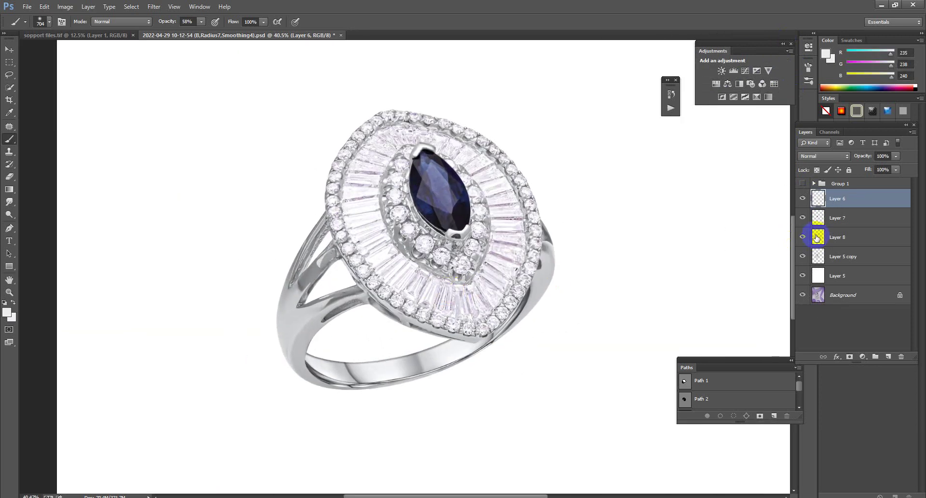
# Check Layer 8's band engraving, then ready the Mixer Brush on Layer 5 copy's band.
pyautogui.click(839, 238)
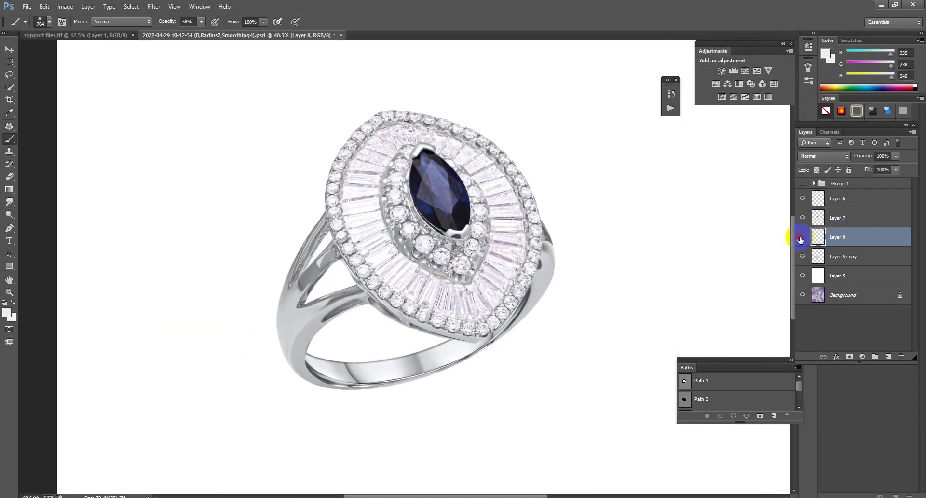
pyautogui.click(802, 237)
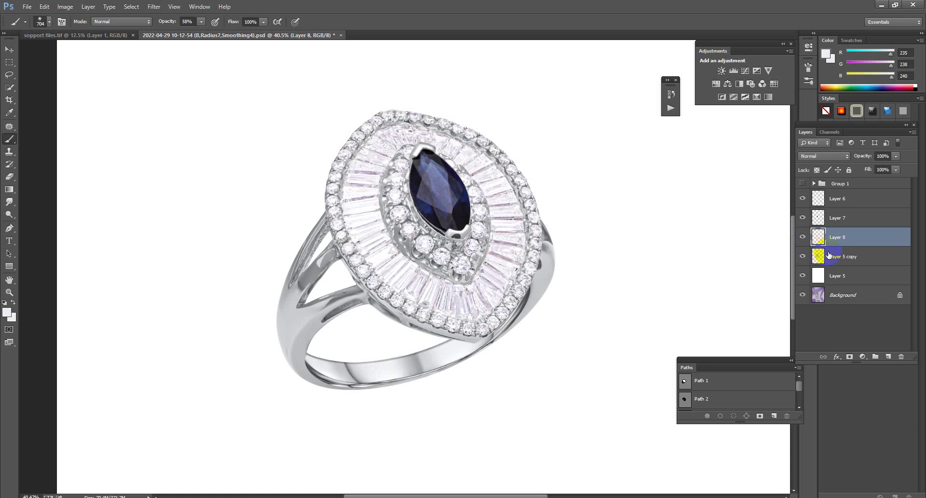
pyautogui.click(829, 255)
pyautogui.moveTo(430, 378); pyautogui.dragTo(646, 374)
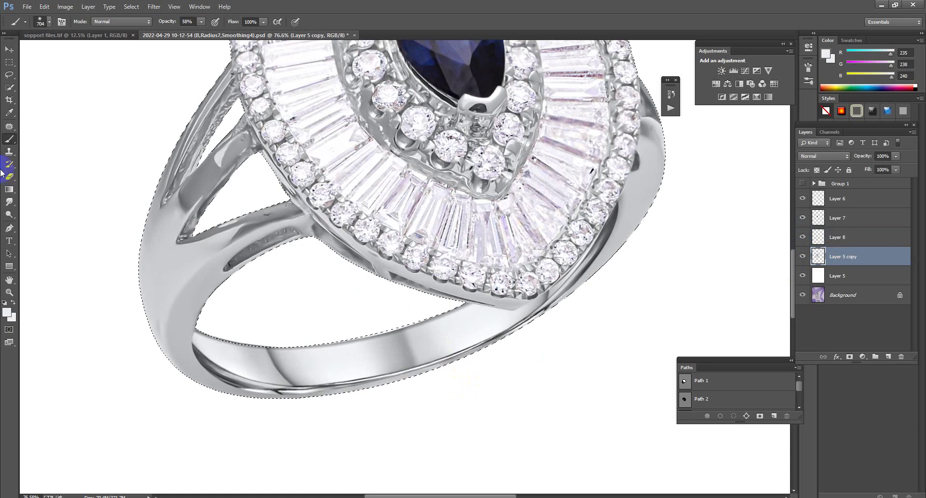
pyautogui.rightClick(9, 138)
pyautogui.click(37, 174)
pyautogui.moveTo(190, 229)
pyautogui.mouseDown()
pyautogui.moveTo(242, 247)
pyautogui.moveTo(226, 244)
pyautogui.mouseUp()
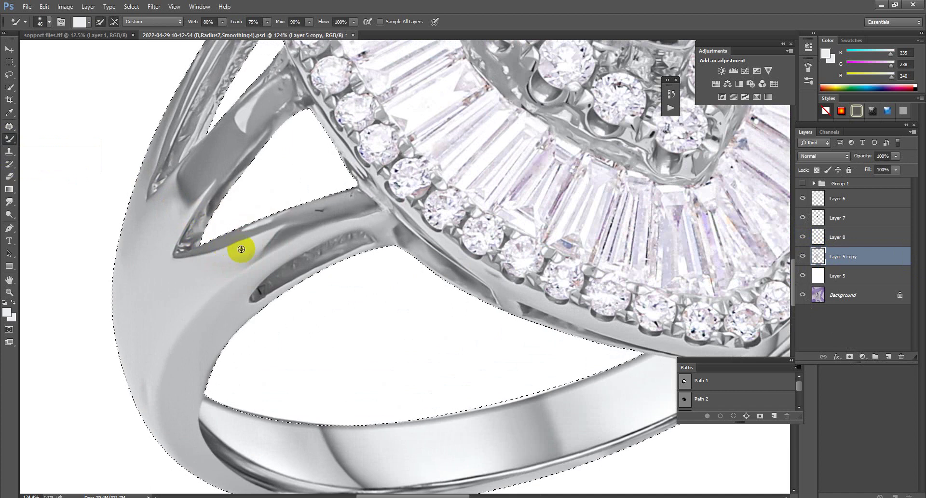
# Load the mixer brush with band metal and smooth the band's dark mark and top edge.
pyautogui.keyDown('alt'); pyautogui.click(242, 249); pyautogui.keyUp('alt')
pyautogui.moveTo(241, 249); pyautogui.dragTo(278, 238)
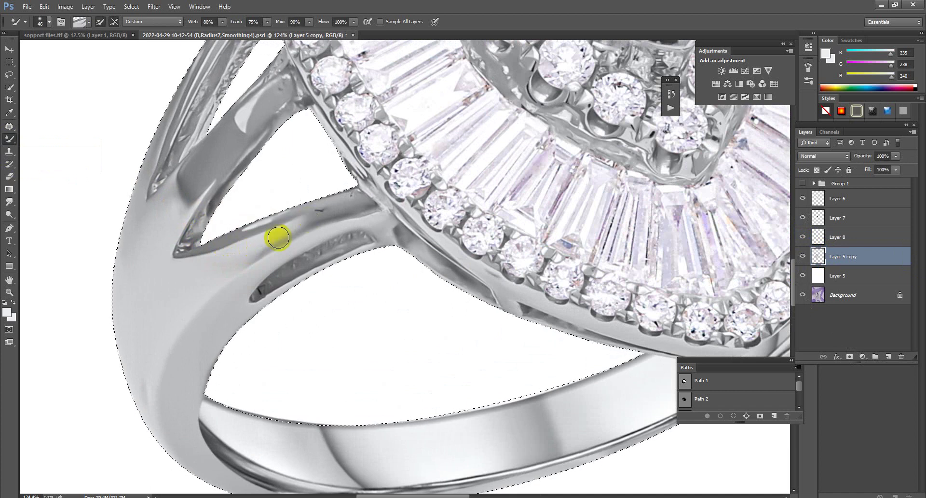
pyautogui.moveTo(340, 211)
pyautogui.mouseDown()
pyautogui.moveTo(246, 245)
pyautogui.moveTo(347, 206)
pyautogui.moveTo(200, 256)
pyautogui.moveTo(246, 246)
pyautogui.moveTo(271, 223)
pyautogui.mouseUp()
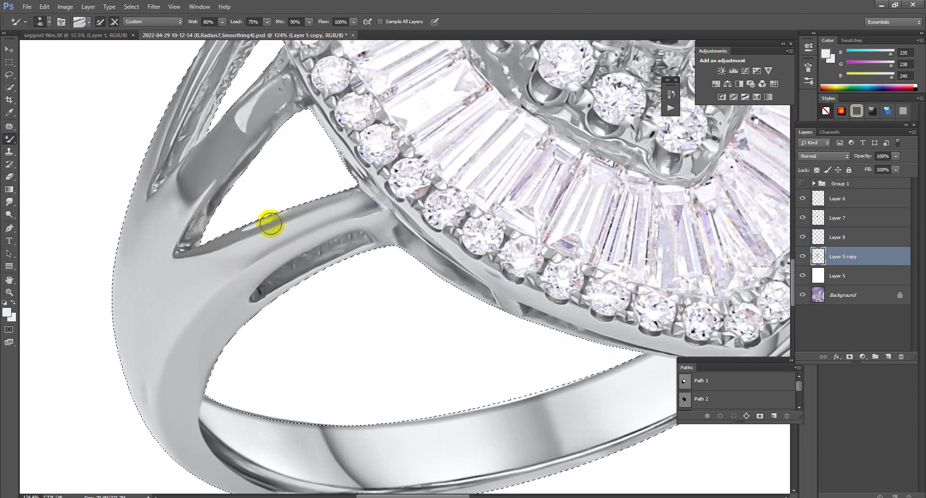
pyautogui.moveTo(343, 195)
pyautogui.mouseDown()
pyautogui.moveTo(254, 217)
pyautogui.moveTo(335, 201)
pyautogui.moveTo(277, 227)
pyautogui.moveTo(269, 222)
pyautogui.moveTo(351, 194)
pyautogui.moveTo(207, 242)
pyautogui.moveTo(380, 204)
pyautogui.moveTo(306, 223)
pyautogui.moveTo(244, 258)
pyautogui.moveTo(352, 208)
pyautogui.mouseUp()
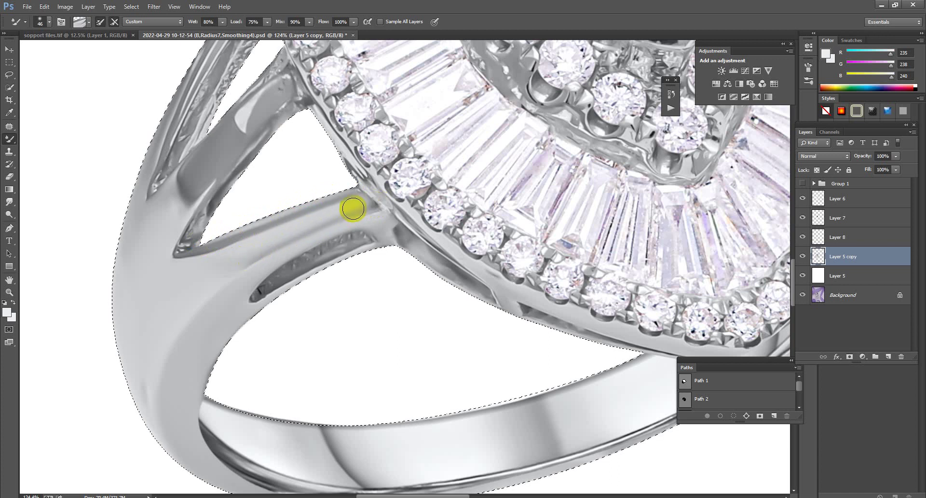
# Blend and lighten the shading across the left prong's inner and upper surfaces.
pyautogui.moveTo(190, 200)
pyautogui.mouseDown()
pyautogui.moveTo(169, 215)
pyautogui.moveTo(215, 181)
pyautogui.moveTo(185, 214)
pyautogui.moveTo(211, 170)
pyautogui.moveTo(206, 190)
pyautogui.moveTo(215, 175)
pyautogui.mouseUp()
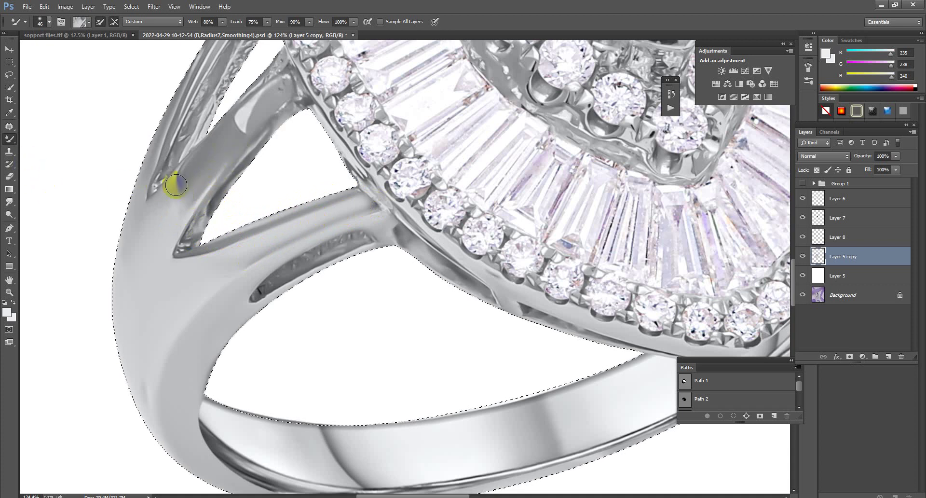
pyautogui.moveTo(179, 212)
pyautogui.mouseDown()
pyautogui.moveTo(205, 152)
pyautogui.moveTo(166, 181)
pyautogui.moveTo(200, 173)
pyautogui.moveTo(189, 198)
pyautogui.moveTo(261, 118)
pyautogui.moveTo(233, 146)
pyautogui.mouseUp()
pyautogui.moveTo(283, 103)
pyautogui.mouseDown()
pyautogui.moveTo(207, 157)
pyautogui.moveTo(244, 126)
pyautogui.moveTo(242, 110)
pyautogui.moveTo(193, 165)
pyautogui.moveTo(221, 149)
pyautogui.moveTo(204, 173)
pyautogui.moveTo(164, 204)
pyautogui.moveTo(178, 200)
pyautogui.moveTo(287, 77)
pyautogui.moveTo(203, 159)
pyautogui.moveTo(241, 118)
pyautogui.moveTo(240, 105)
pyautogui.mouseUp()
pyautogui.moveTo(194, 151)
pyautogui.mouseDown()
pyautogui.moveTo(175, 179)
pyautogui.moveTo(281, 67)
pyautogui.moveTo(230, 108)
pyautogui.moveTo(271, 62)
pyautogui.mouseUp()
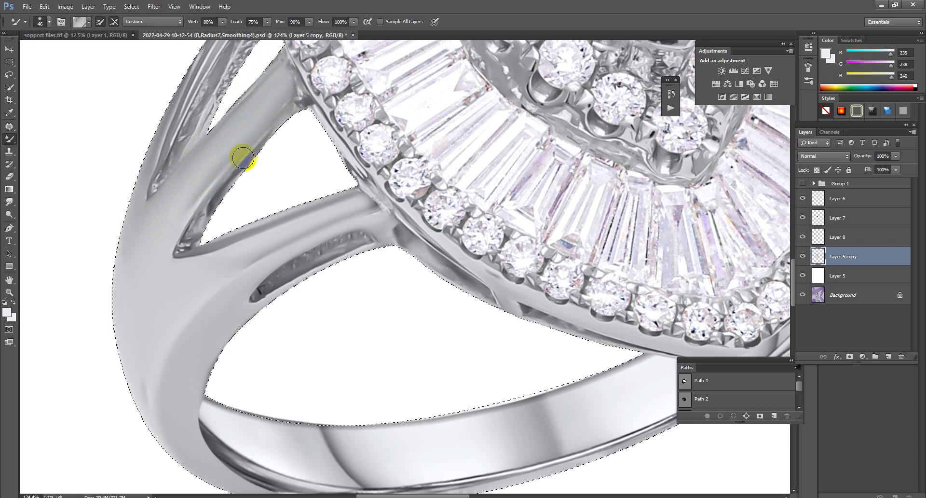
pyautogui.moveTo(293, 106)
pyautogui.mouseDown()
pyautogui.moveTo(248, 145)
pyautogui.moveTo(179, 166)
pyautogui.mouseUp()
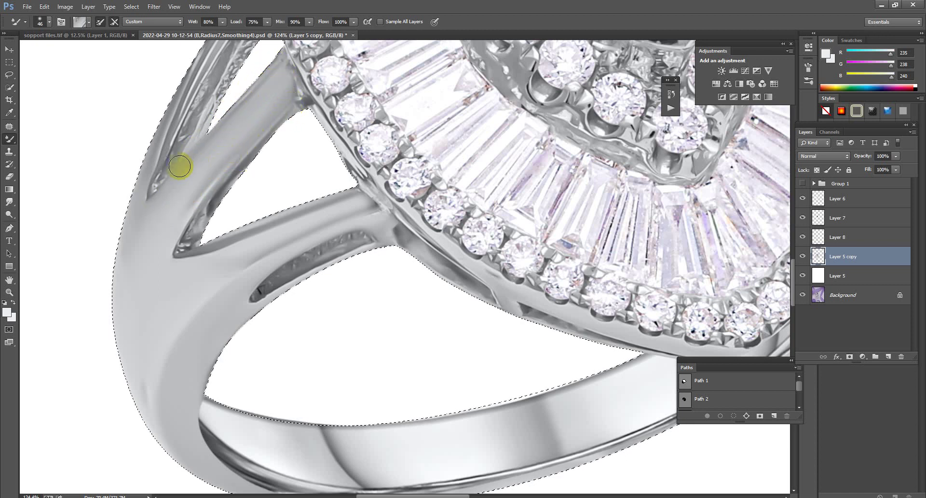
pyautogui.moveTo(142, 192)
pyautogui.mouseDown()
pyautogui.moveTo(134, 185)
pyautogui.moveTo(181, 76)
pyautogui.moveTo(189, 141)
pyautogui.moveTo(183, 189)
pyautogui.mouseUp()
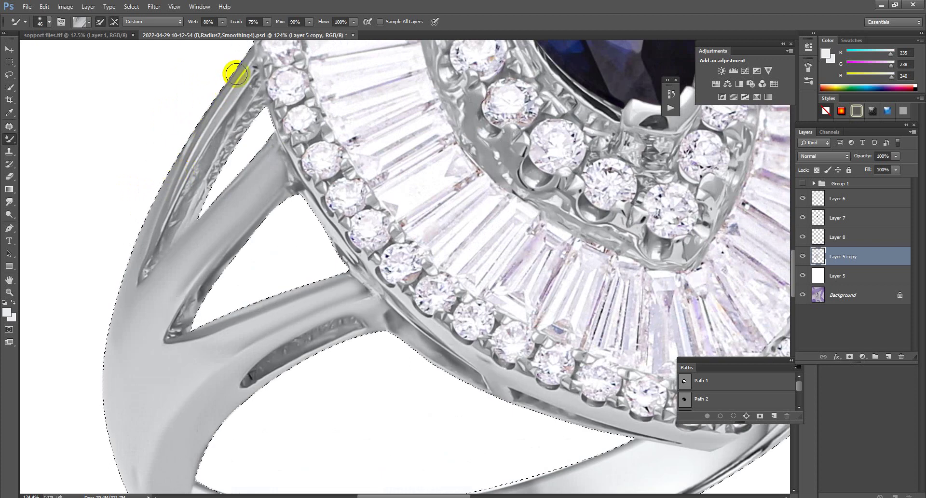
pyautogui.moveTo(235, 75)
pyautogui.mouseDown()
pyautogui.moveTo(199, 201)
pyautogui.moveTo(260, 109)
pyautogui.moveTo(190, 203)
pyautogui.moveTo(240, 136)
pyautogui.moveTo(253, 97)
pyautogui.mouseUp()
# Smudge the shading up the inner left prong with the Smudge Tool.
pyautogui.click(9, 202)
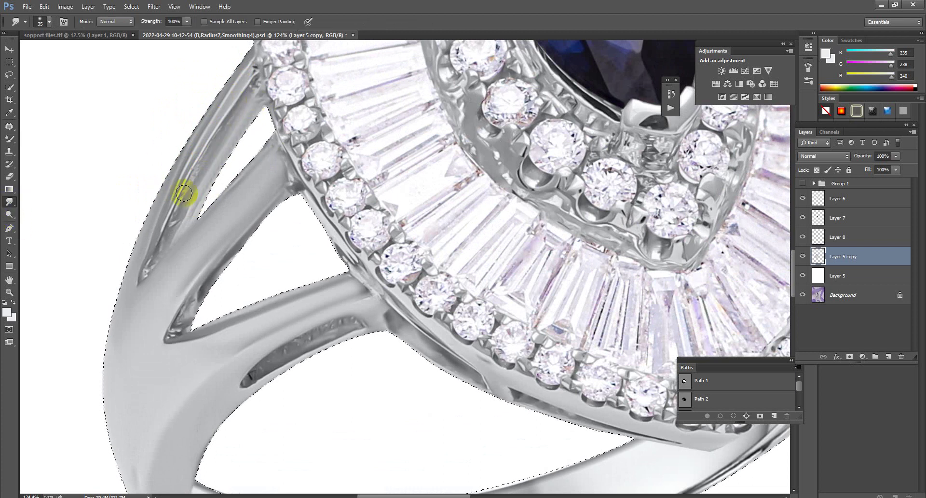
pyautogui.moveTo(215, 165)
pyautogui.mouseDown()
pyautogui.moveTo(255, 103)
pyautogui.moveTo(207, 201)
pyautogui.moveTo(258, 108)
pyautogui.moveTo(248, 207)
pyautogui.moveTo(217, 258)
pyautogui.moveTo(180, 270)
pyautogui.moveTo(271, 161)
pyautogui.moveTo(240, 215)
pyautogui.moveTo(271, 165)
pyautogui.mouseUp()
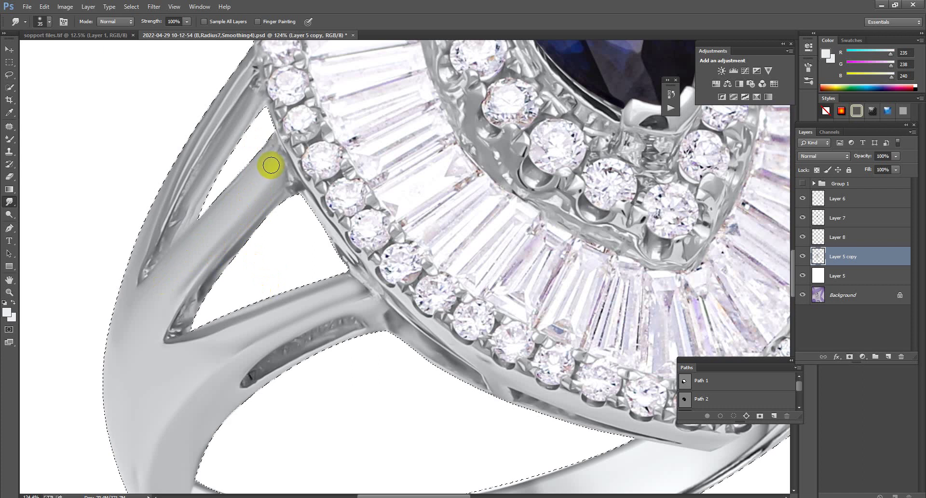
pyautogui.scroll(-3, 397, 203)
pyautogui.scroll(2, 622, 203)
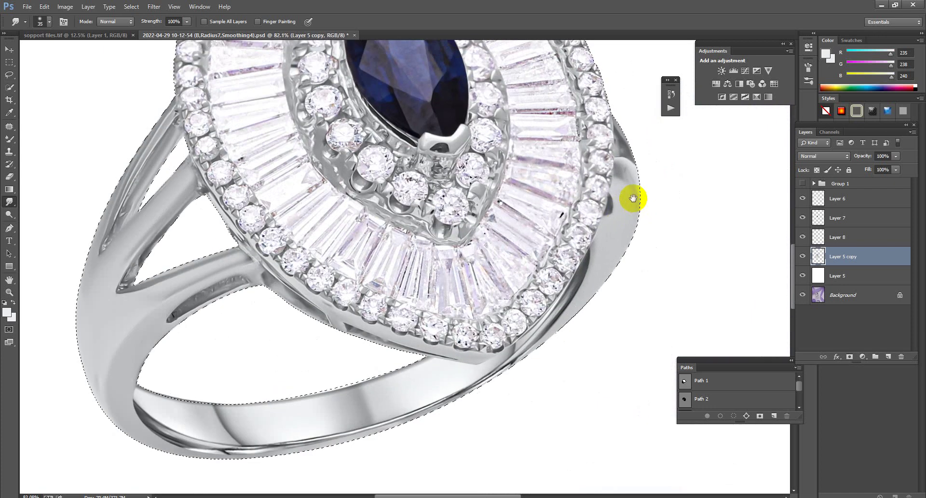
# Smooth the band's dark left-edge streak and bottom edges with the Mixer Brush, enlarged to 88.
pyautogui.click(9, 140)
pyautogui.scroll(-2, 291, 387)
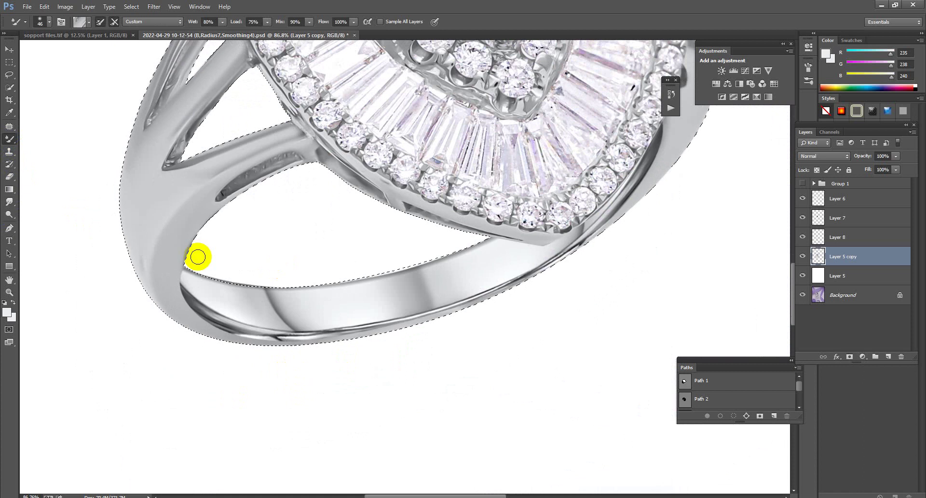
pyautogui.moveTo(145, 248)
pyautogui.mouseDown()
pyautogui.moveTo(143, 291)
pyautogui.moveTo(120, 233)
pyautogui.moveTo(153, 270)
pyautogui.mouseUp()
pyautogui.moveTo(318, 345)
pyautogui.mouseDown()
pyautogui.moveTo(270, 345)
pyautogui.moveTo(474, 299)
pyautogui.moveTo(440, 320)
pyautogui.moveTo(585, 251)
pyautogui.moveTo(669, 158)
pyautogui.moveTo(572, 254)
pyautogui.moveTo(595, 236)
pyautogui.moveTo(486, 303)
pyautogui.moveTo(543, 299)
pyautogui.moveTo(496, 259)
pyautogui.moveTo(550, 283)
pyautogui.mouseUp()
pyautogui.press(']')
pyautogui.press(']')
pyautogui.press(']')
# Toggle Layers 6 and 7 to confirm the blue sapphire, then open Camera Raw on Layer 5 copy.
pyautogui.click(806, 211)
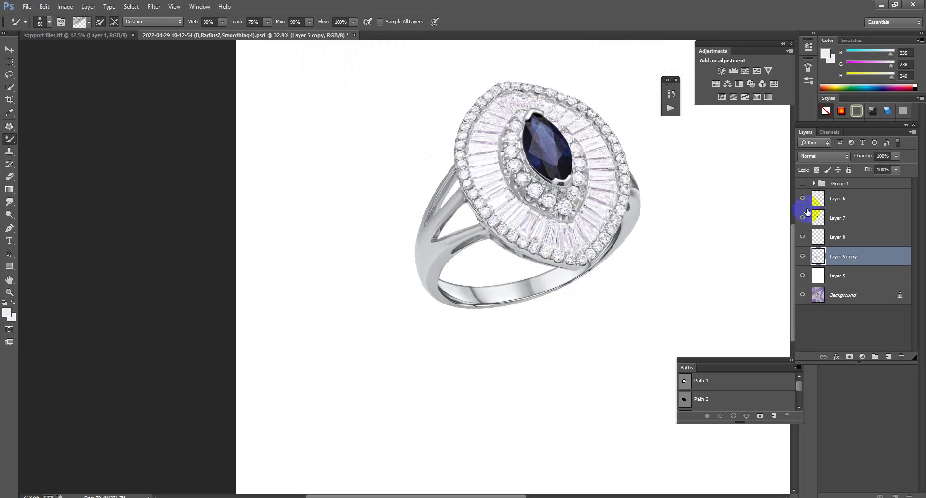
pyautogui.click(803, 200)
pyautogui.click(804, 200)
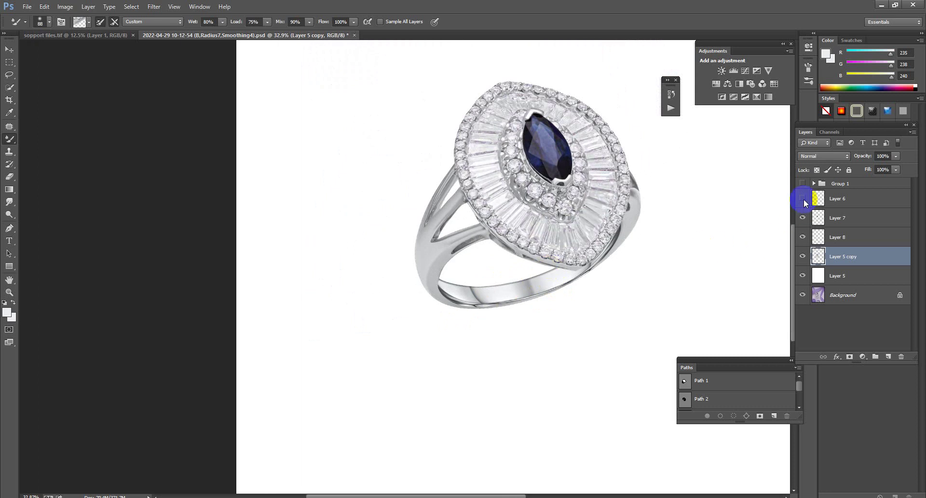
pyautogui.click(803, 199)
pyautogui.click(803, 219)
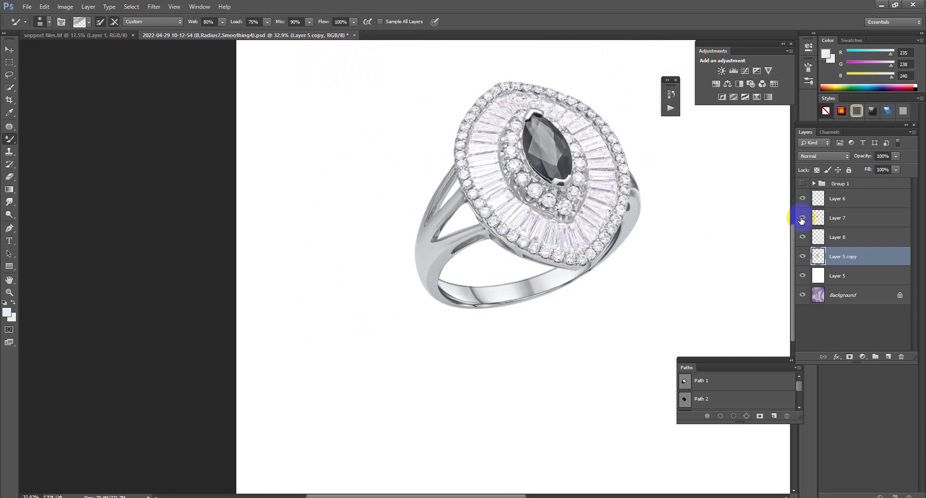
pyautogui.click(801, 218)
pyautogui.scroll(-1, 517, 243)
pyautogui.scroll(2, 616, 275)
pyautogui.click(818, 259)
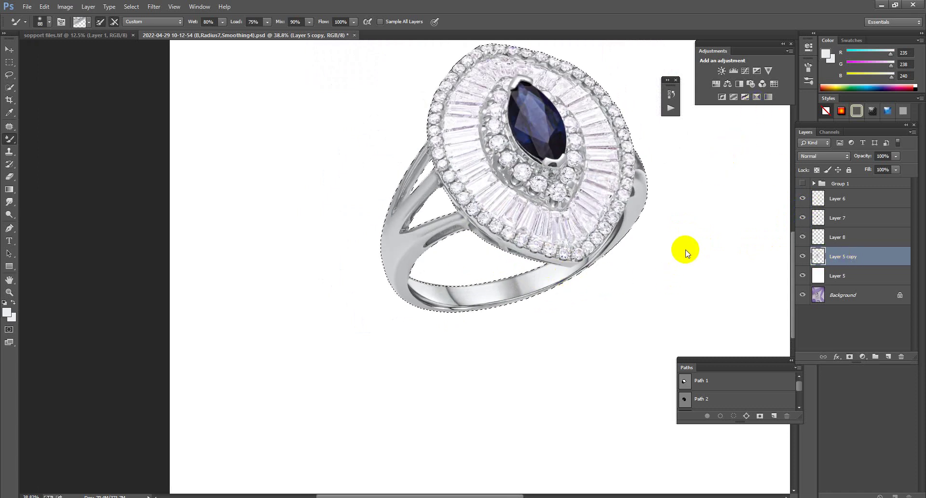
pyautogui.hotkey('ctrl', 'shift', 'a')
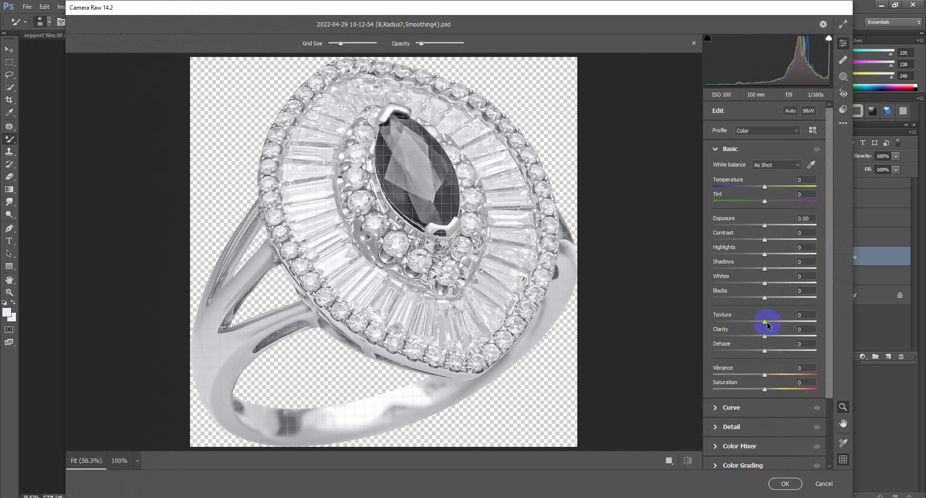
# Set Camera Raw Blacks +42, Contrast +14 and Noise Reduction 56, then apply to Layer 5 copy.
pyautogui.moveTo(764, 297); pyautogui.dragTo(788, 297)
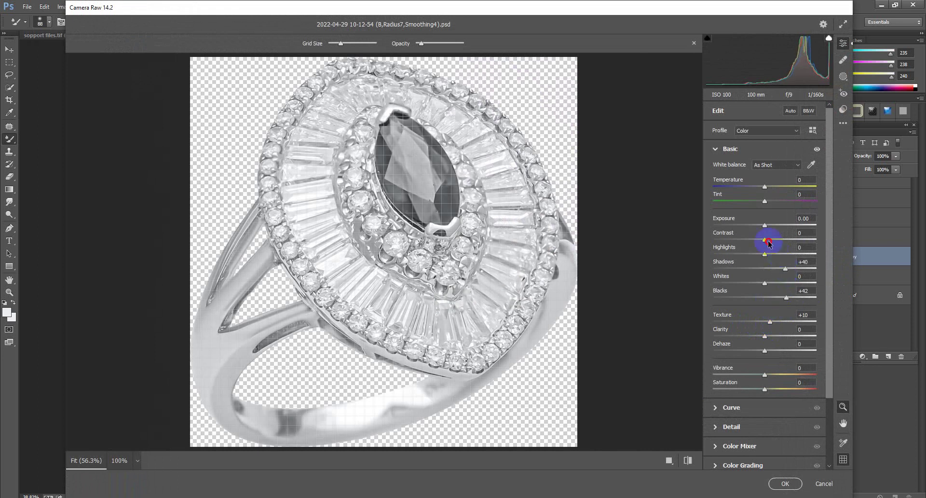
pyautogui.moveTo(764, 239); pyautogui.dragTo(767, 240)
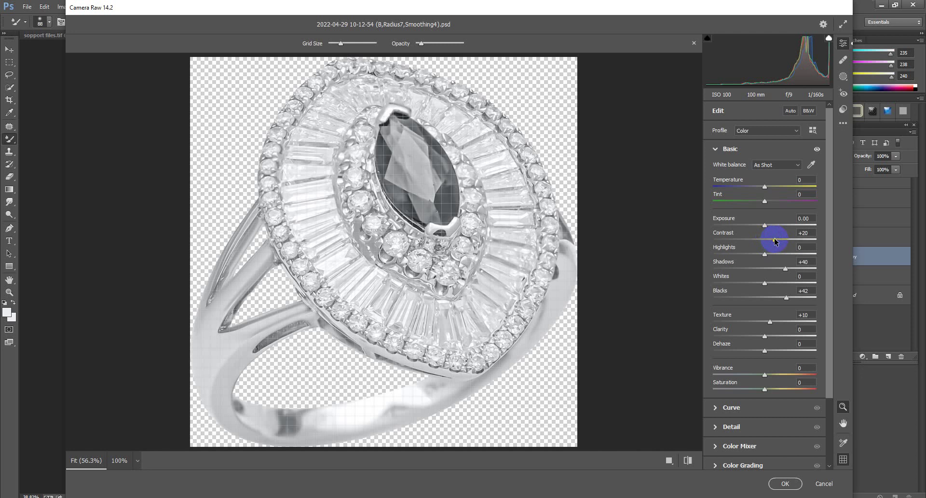
pyautogui.moveTo(774, 241); pyautogui.dragTo(772, 240)
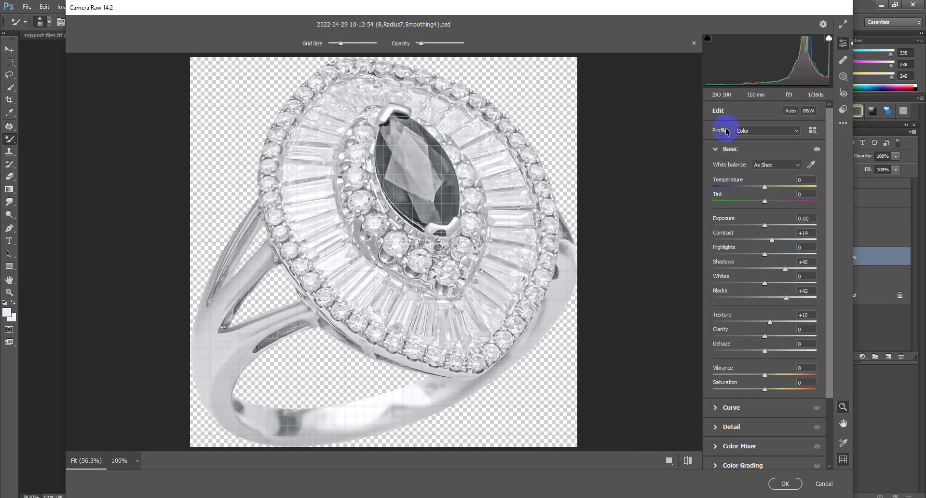
pyautogui.click(746, 427)
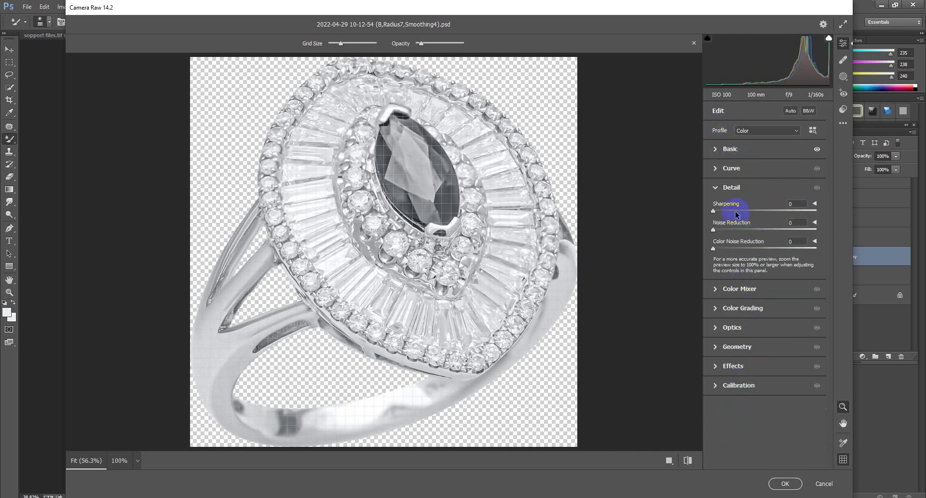
pyautogui.moveTo(757, 232); pyautogui.dragTo(802, 229)
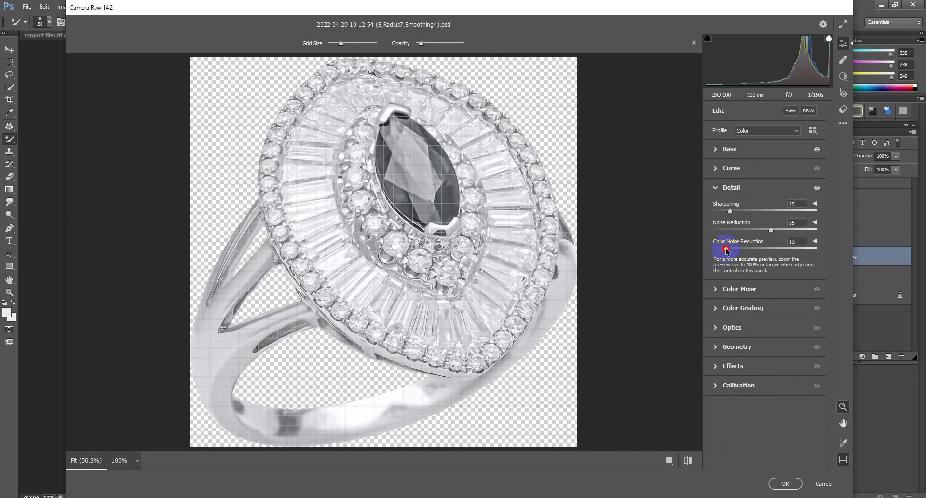
pyautogui.click(783, 483)
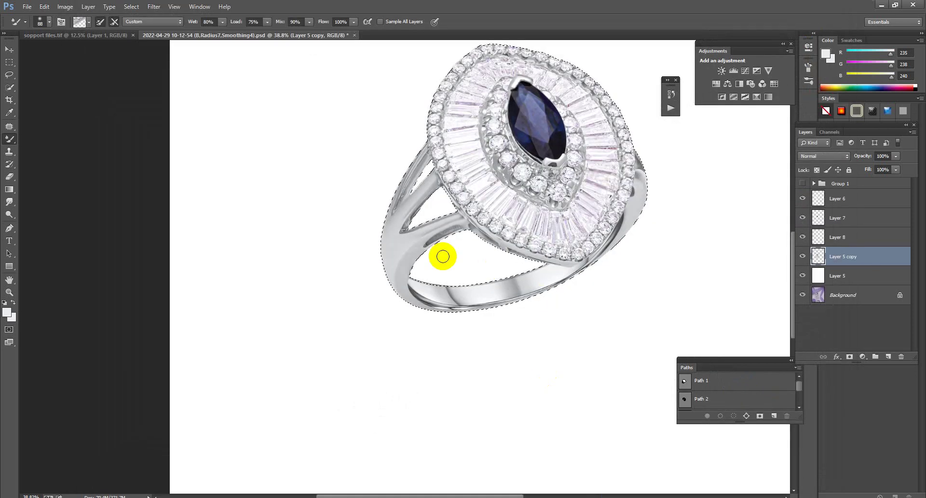
# Add a Selective Color layer with Black -26 in Whites and -12 in Neutrals.
pyautogui.scroll(-1, 444, 258)
pyautogui.scroll(2, 459, 248)
pyautogui.scroll(1, 527, 275)
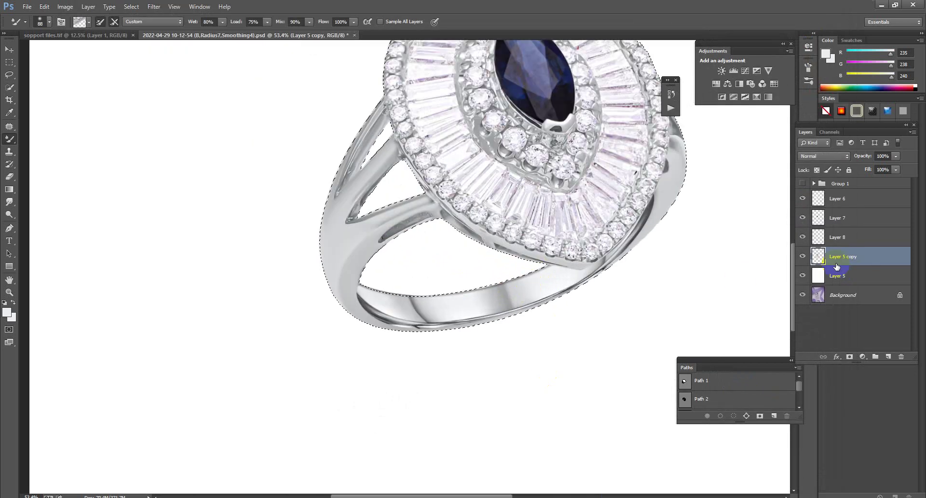
pyautogui.click(767, 97)
pyautogui.click(730, 84)
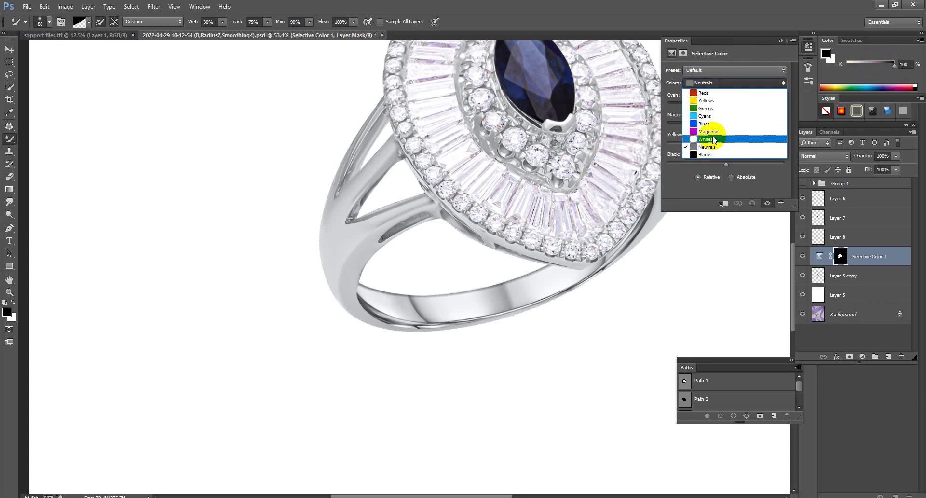
pyautogui.click(717, 140)
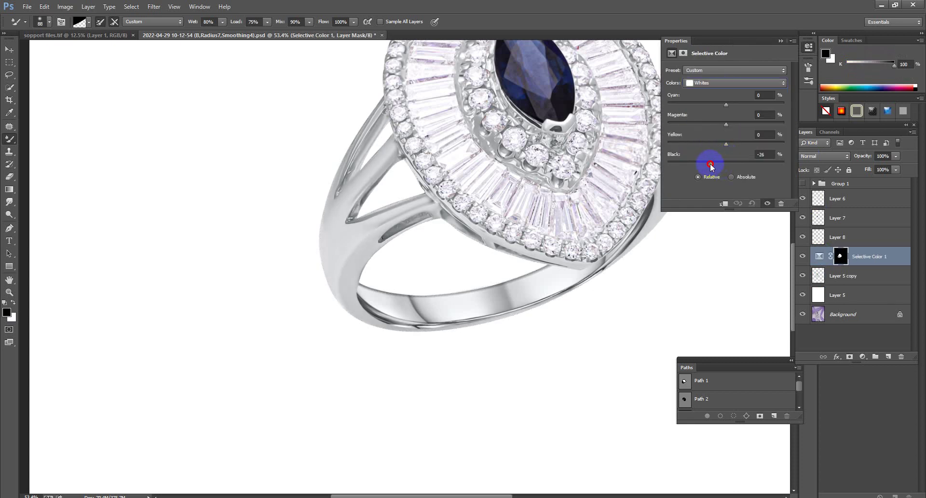
pyautogui.click(718, 82)
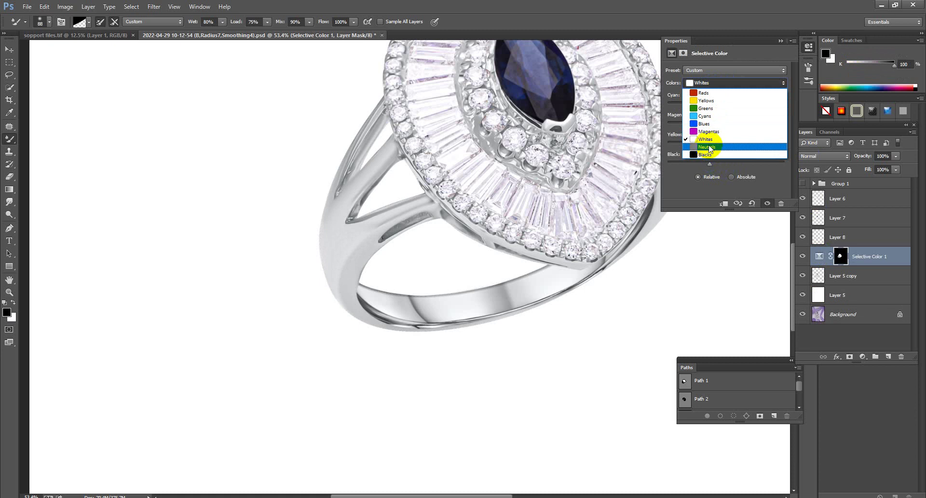
pyautogui.click(707, 155)
pyautogui.moveTo(725, 161); pyautogui.dragTo(720, 166)
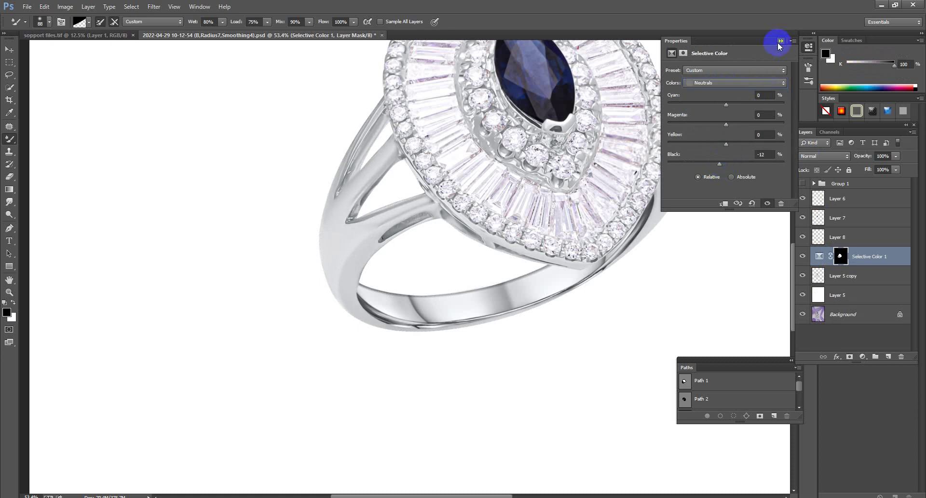
pyautogui.click(779, 46)
pyautogui.moveTo(441, 291)
pyautogui.mouseDown()
pyautogui.moveTo(381, 296)
pyautogui.moveTo(410, 294)
pyautogui.mouseUp()
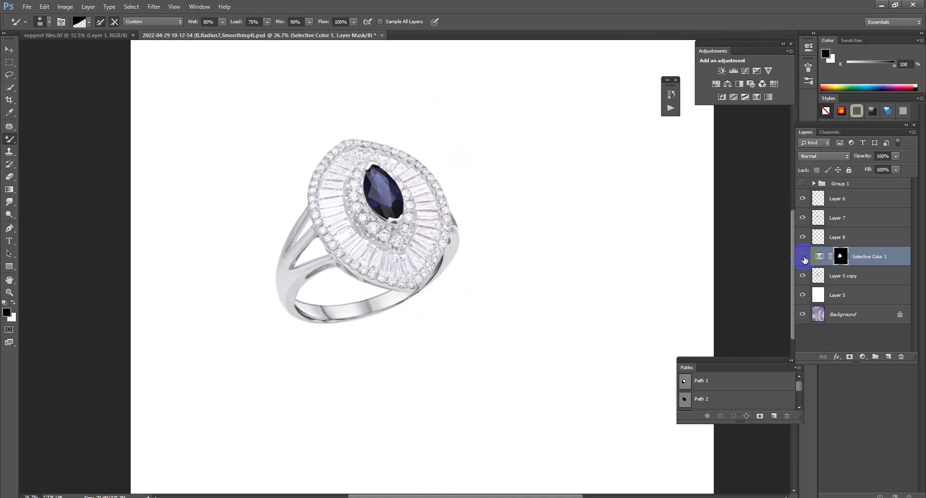
# Merge the Selective Color adjustment into Layer 5 copy and inspect the centre stones.
pyautogui.press('Delete')
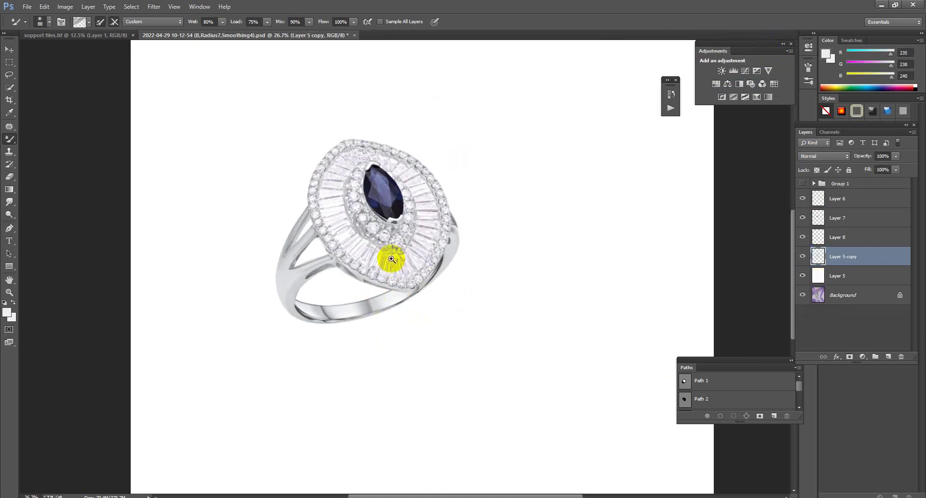
pyautogui.moveTo(391, 259); pyautogui.dragTo(379, 260)
pyautogui.moveTo(465, 277)
pyautogui.mouseDown()
pyautogui.moveTo(451, 262)
pyautogui.moveTo(529, 296)
pyautogui.moveTo(477, 270)
pyautogui.moveTo(453, 270)
pyautogui.moveTo(494, 310)
pyautogui.moveTo(528, 319)
pyautogui.moveTo(508, 274)
pyautogui.mouseUp()
pyautogui.scroll(5, 448, 291)
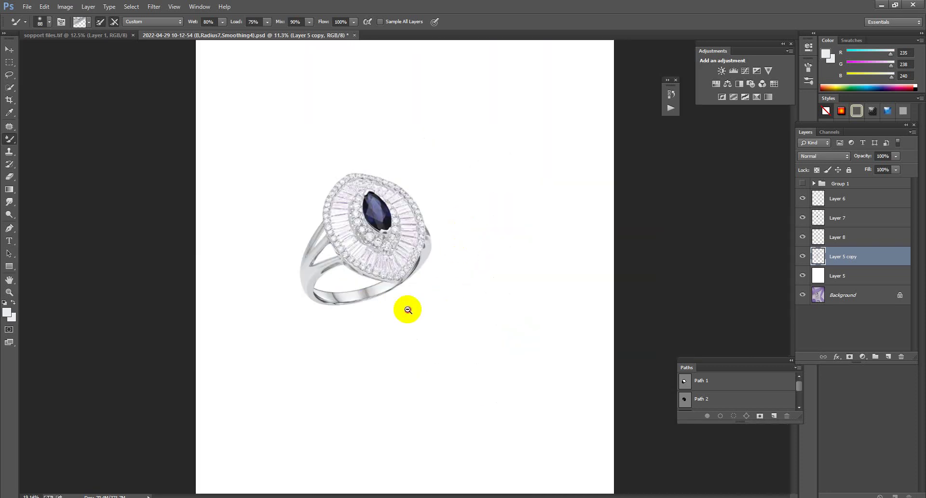
pyautogui.scroll(-3, 407, 307)
pyautogui.scroll(-3, 399, 301)
pyautogui.scroll(1, 428, 269)
# Crop the canvas to a near-square frame closely around the ring.
pyautogui.click(9, 99)
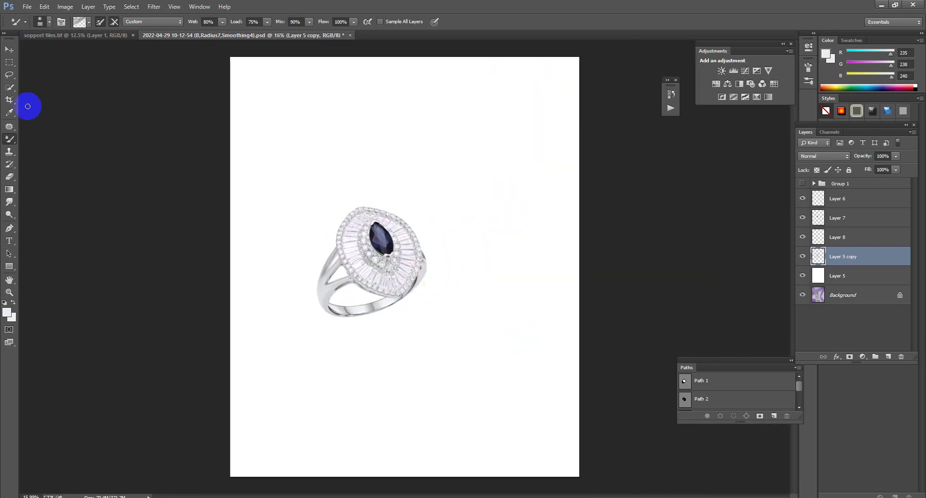
pyautogui.click(408, 59)
pyautogui.moveTo(409, 59); pyautogui.dragTo(407, 118)
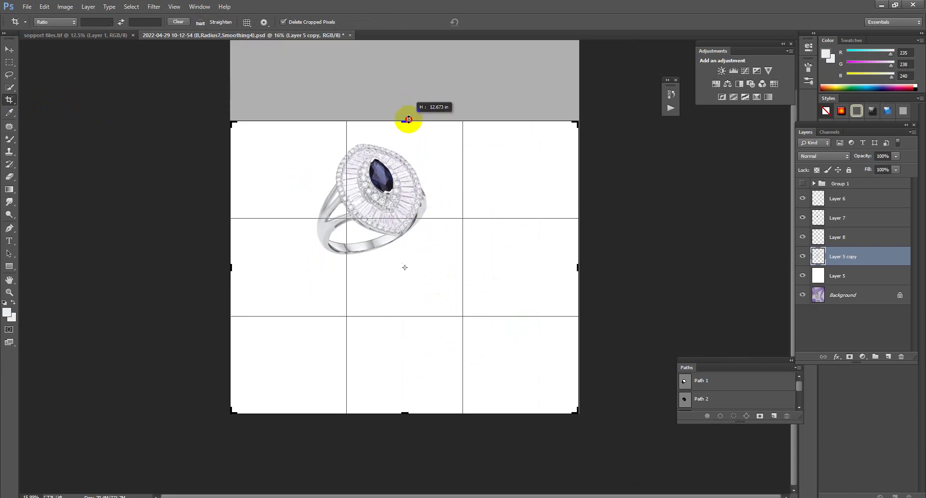
pyautogui.moveTo(404, 421); pyautogui.dragTo(405, 350)
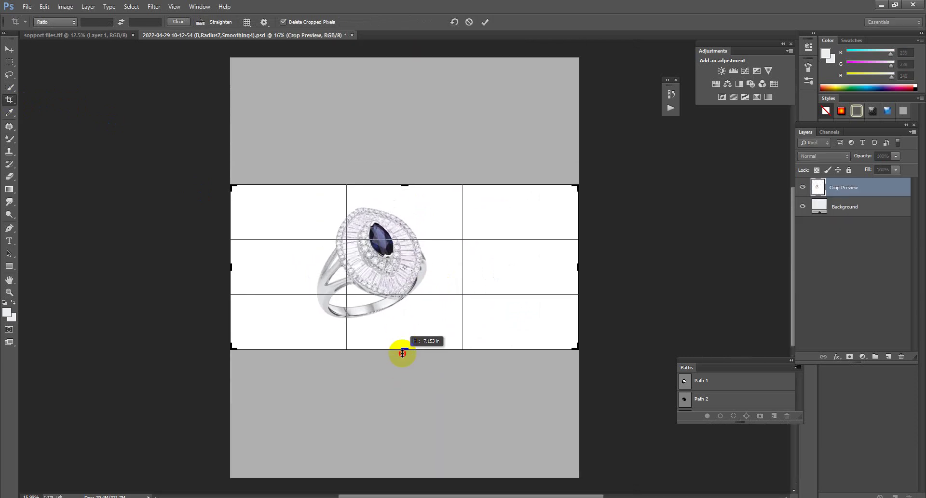
pyautogui.moveTo(576, 267)
pyautogui.mouseDown()
pyautogui.moveTo(477, 269)
pyautogui.moveTo(507, 263)
pyautogui.mouseUp()
pyautogui.moveTo(293, 277)
pyautogui.mouseDown()
pyautogui.moveTo(325, 270)
pyautogui.moveTo(484, 303)
pyautogui.moveTo(471, 316)
pyautogui.mouseUp()
pyautogui.press('Return')
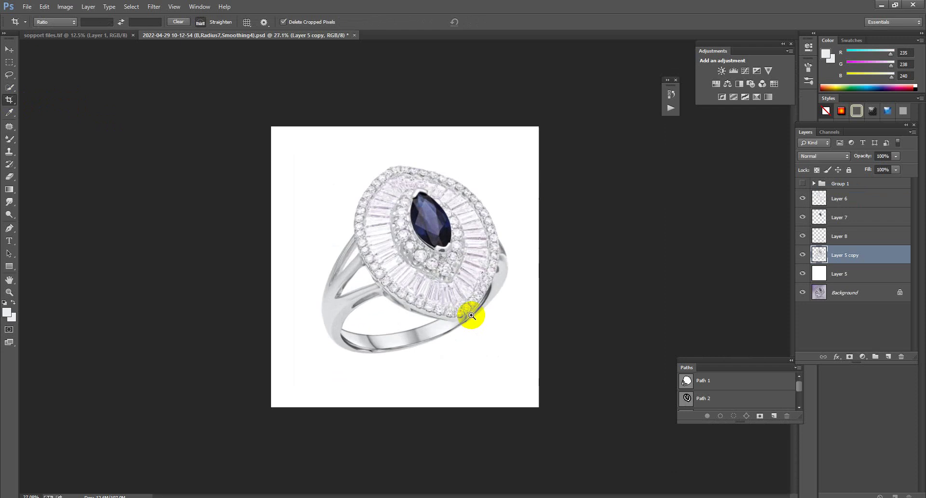
# Copy the Group 2 shadow from the support files into the ring document below Layer 5 copy.
pyautogui.moveTo(111, 35); pyautogui.dragTo(67, 77)
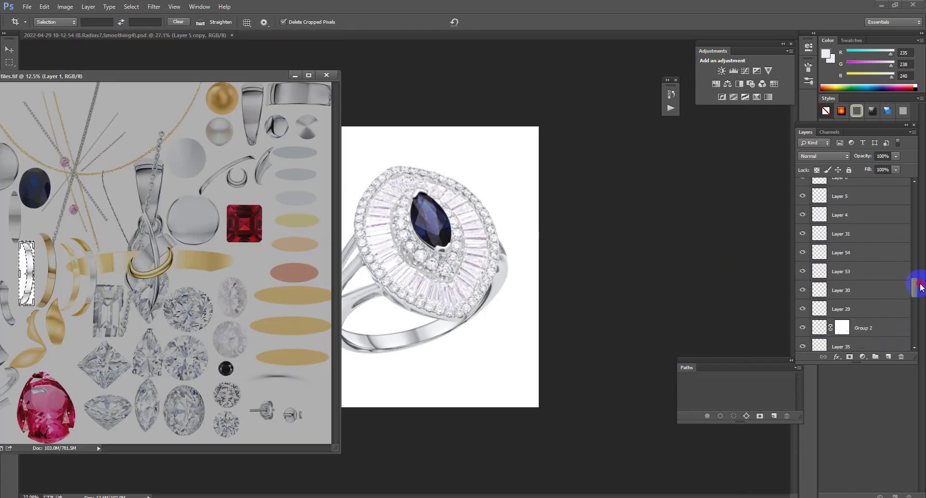
pyautogui.moveTo(910, 326)
pyautogui.mouseDown()
pyautogui.moveTo(906, 292)
pyautogui.moveTo(640, 321)
pyautogui.moveTo(448, 372)
pyautogui.mouseUp()
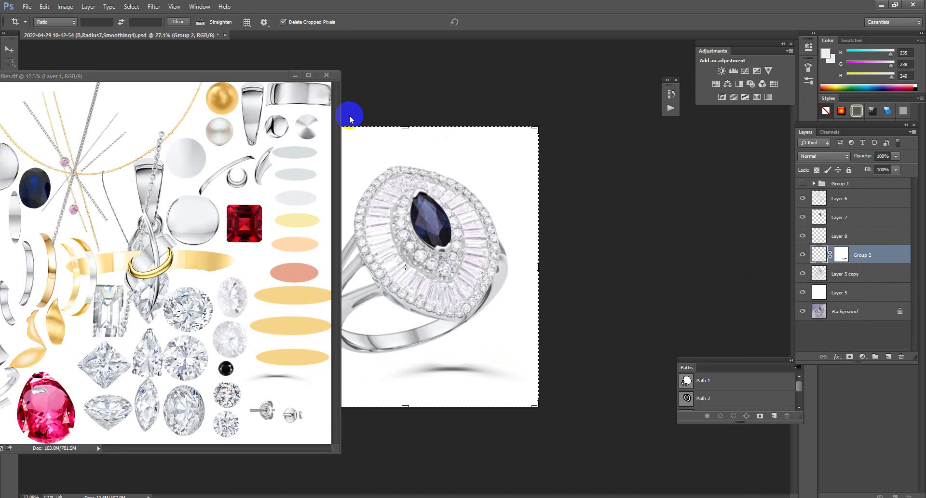
pyautogui.moveTo(258, 75); pyautogui.dragTo(344, 37)
pyautogui.click(190, 36)
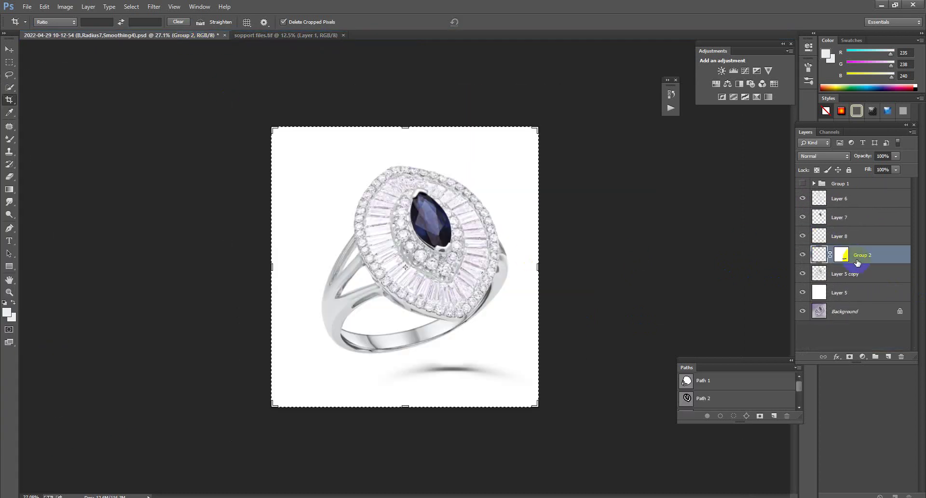
pyautogui.moveTo(857, 262); pyautogui.dragTo(852, 291)
# Rotate the shadow about -15.6° and position it beneath the ring's band.
pyautogui.hotkey('ctrl', 't')
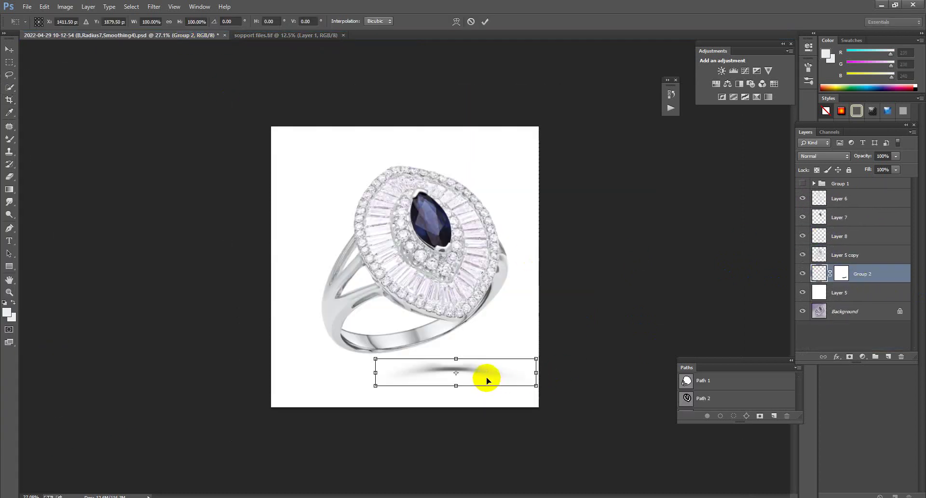
pyautogui.moveTo(487, 381); pyautogui.dragTo(450, 357)
pyautogui.moveTo(542, 335); pyautogui.dragTo(529, 320)
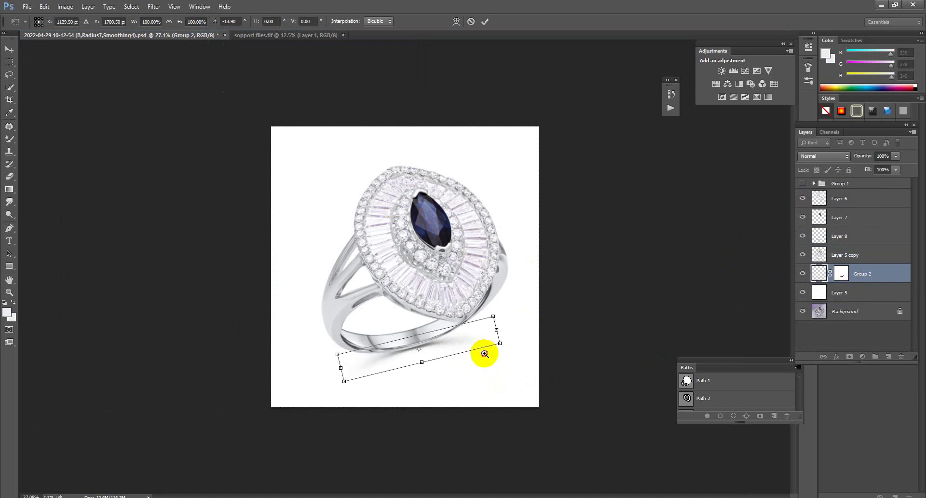
pyautogui.moveTo(485, 353); pyautogui.dragTo(511, 367)
pyautogui.moveTo(446, 323); pyautogui.dragTo(444, 319)
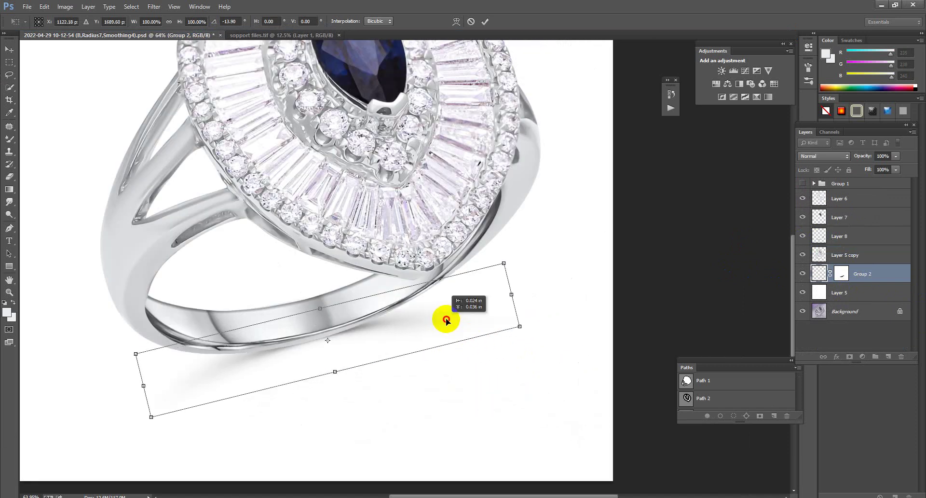
pyautogui.moveTo(534, 340); pyautogui.dragTo(534, 337)
pyautogui.scroll(2, 446, 331)
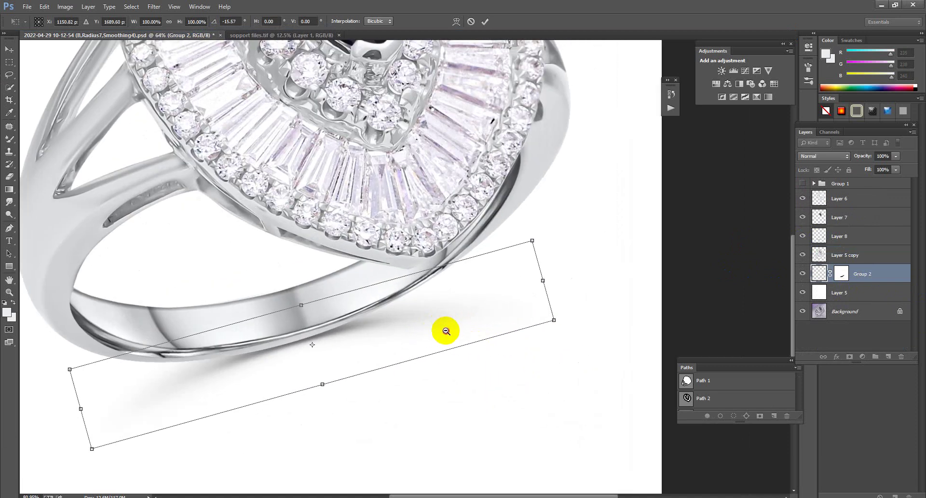
pyautogui.moveTo(446, 330); pyautogui.dragTo(438, 331)
# Commit the shadow's transform and select the Group 2 shadow's mask.
pyautogui.press('Return')
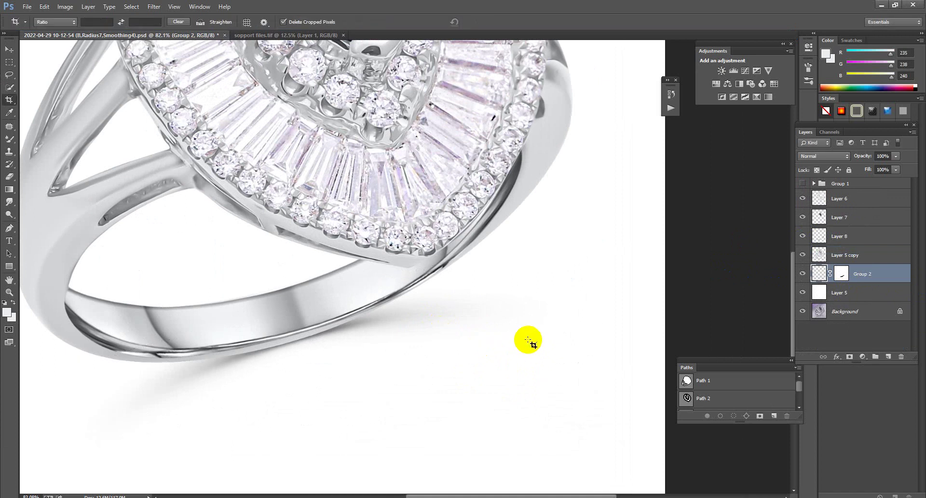
pyautogui.scroll(-5, 529, 337)
pyautogui.scroll(-2, 451, 271)
pyautogui.scroll(3, 480, 317)
pyautogui.scroll(1, 453, 345)
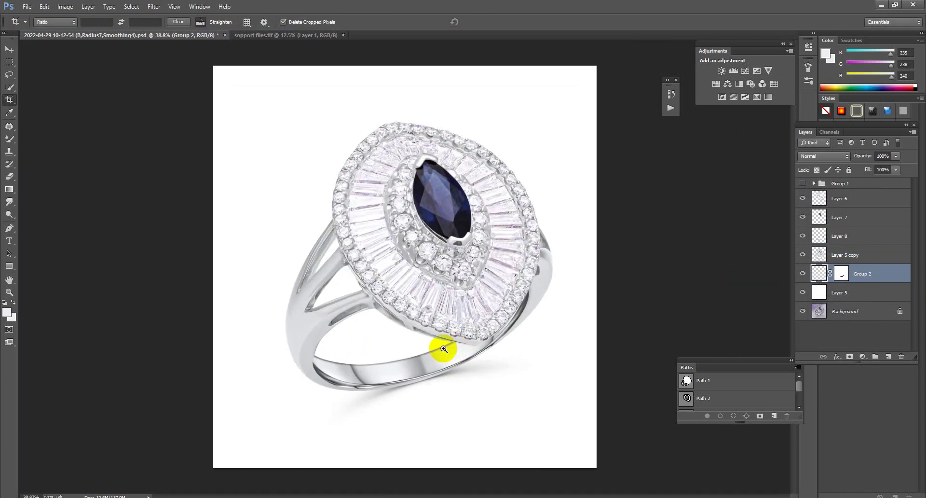
pyautogui.scroll(2, 450, 352)
pyautogui.scroll(3, 333, 306)
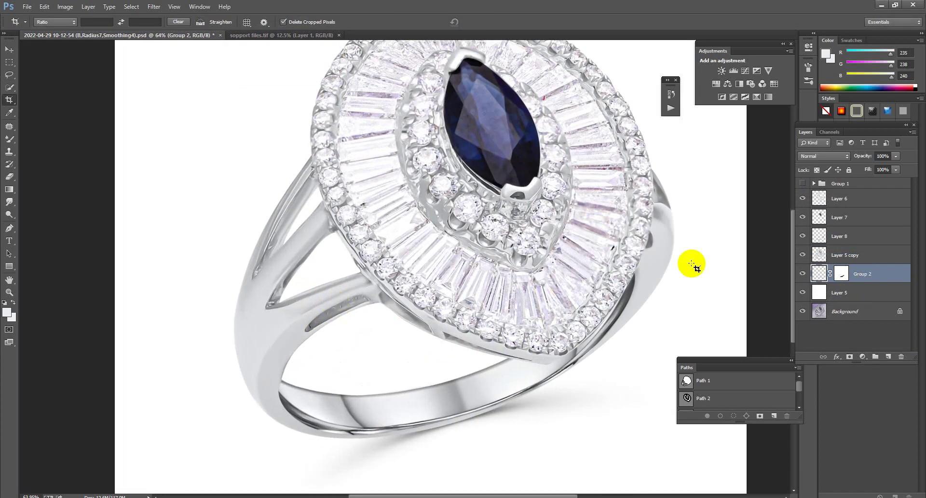
pyautogui.click(842, 266)
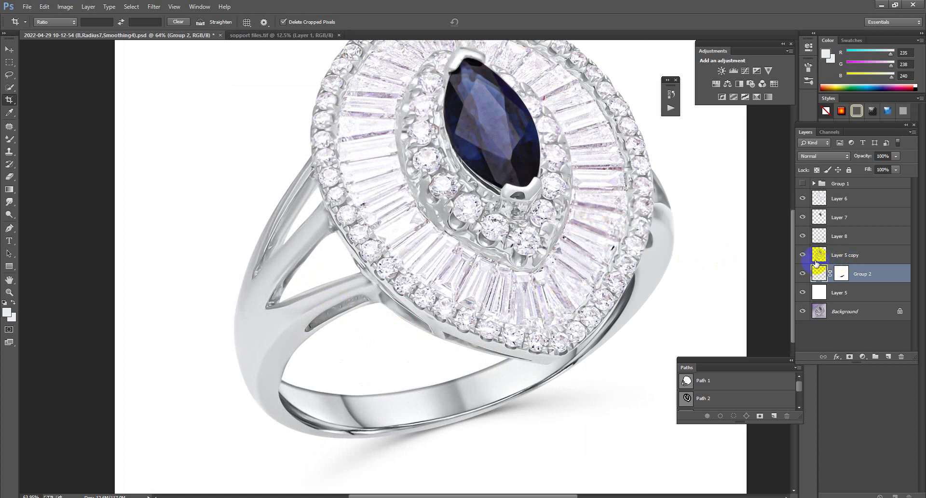
# Locate Layer 8 in the Layers panel and delete it.
pyautogui.scroll(-5, 449, 317)
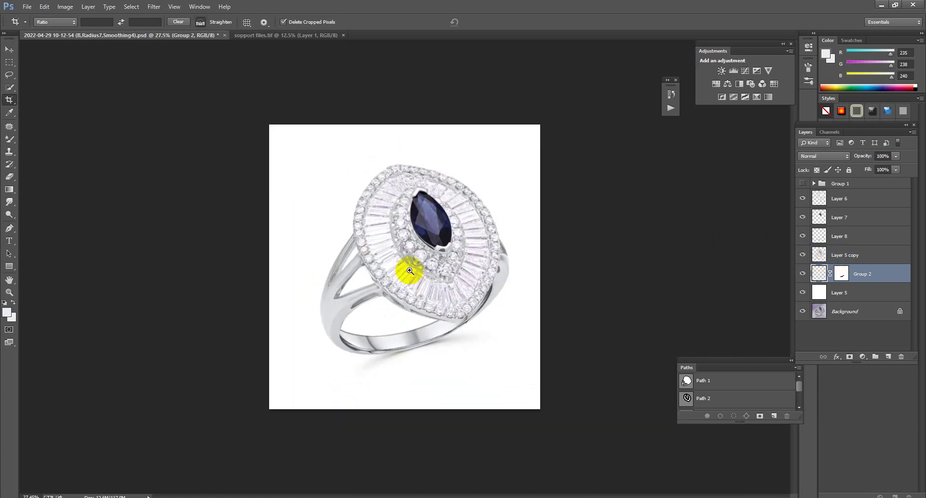
pyautogui.scroll(1, 440, 304)
pyautogui.scroll(1, 441, 311)
pyautogui.scroll(1, 355, 306)
pyautogui.scroll(1, 355, 307)
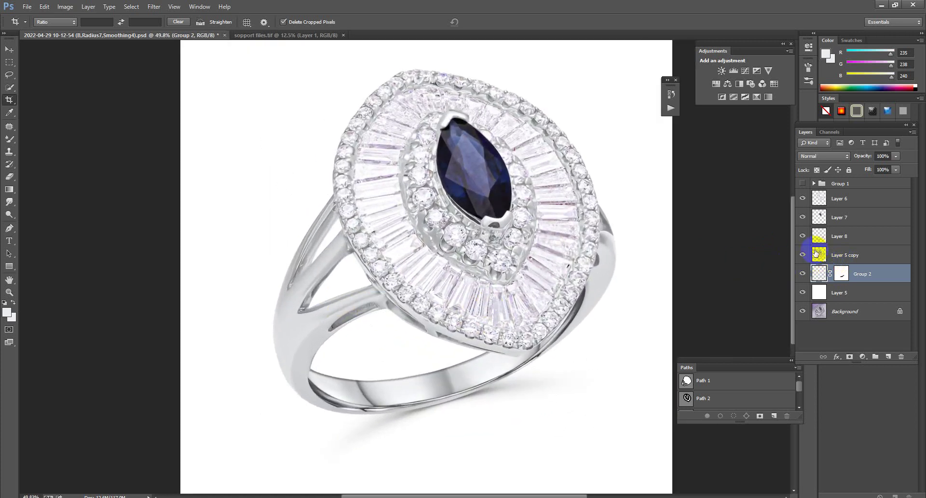
pyautogui.scroll(2, 375, 332)
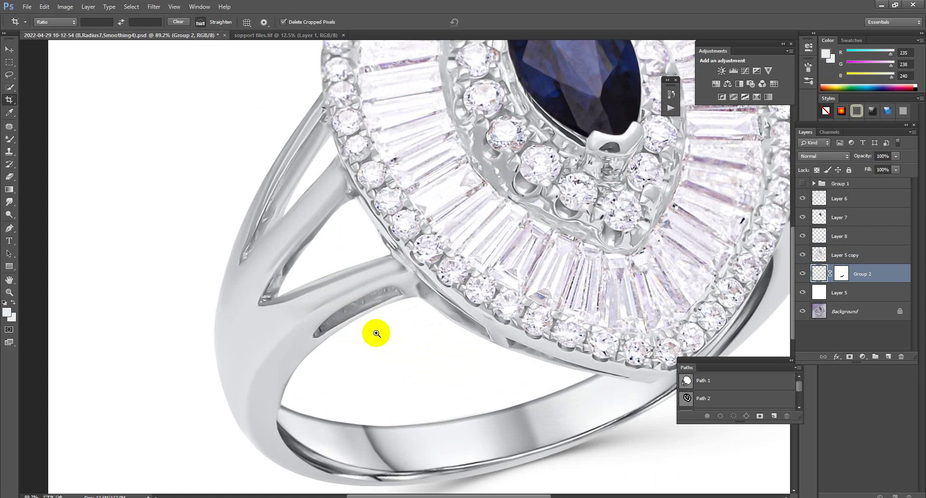
pyautogui.scroll(-2, 376, 332)
pyautogui.scroll(2, 321, 289)
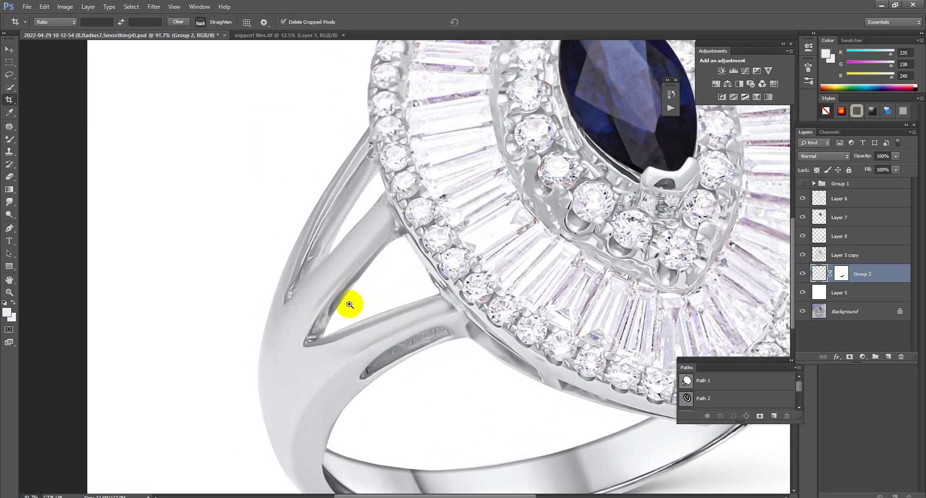
pyautogui.scroll(-4, 349, 293)
pyautogui.scroll(1, 426, 283)
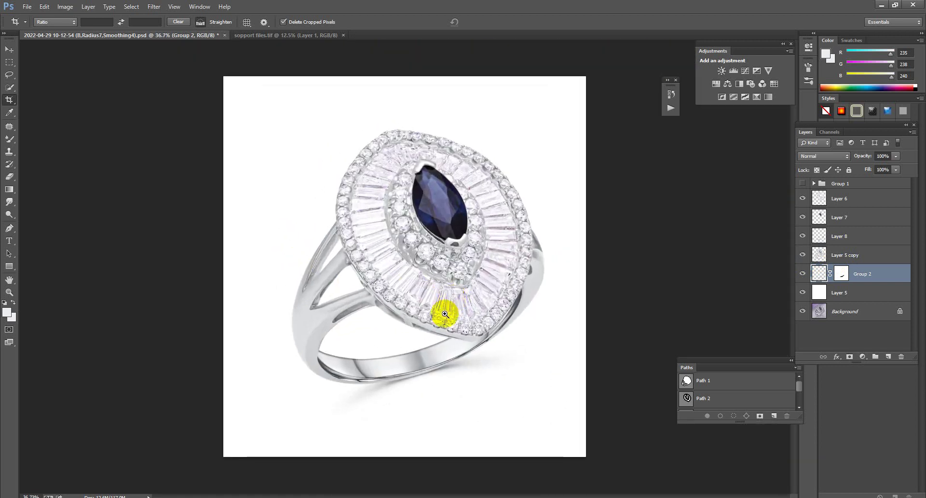
pyautogui.scroll(1, 440, 311)
pyautogui.scroll(1, 455, 335)
pyautogui.scroll(1, 455, 351)
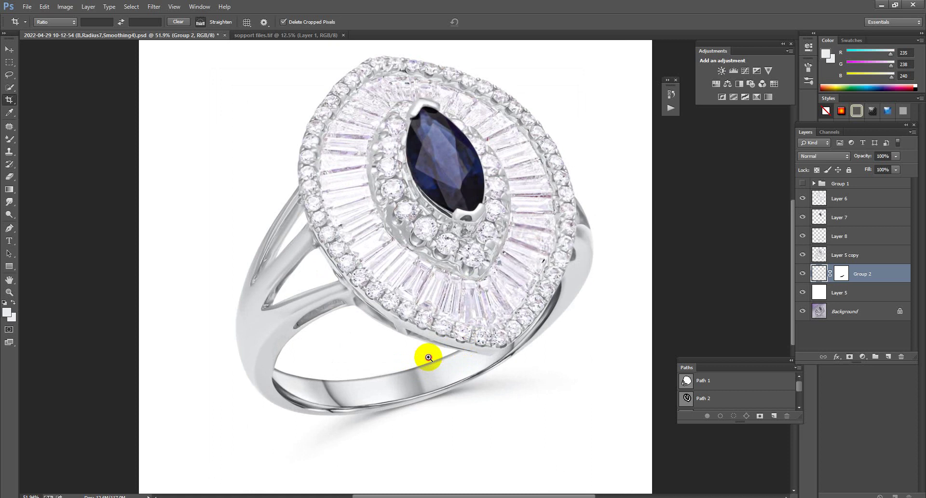
pyautogui.scroll(-1, 428, 358)
pyautogui.click(844, 230)
pyautogui.press('Delete')
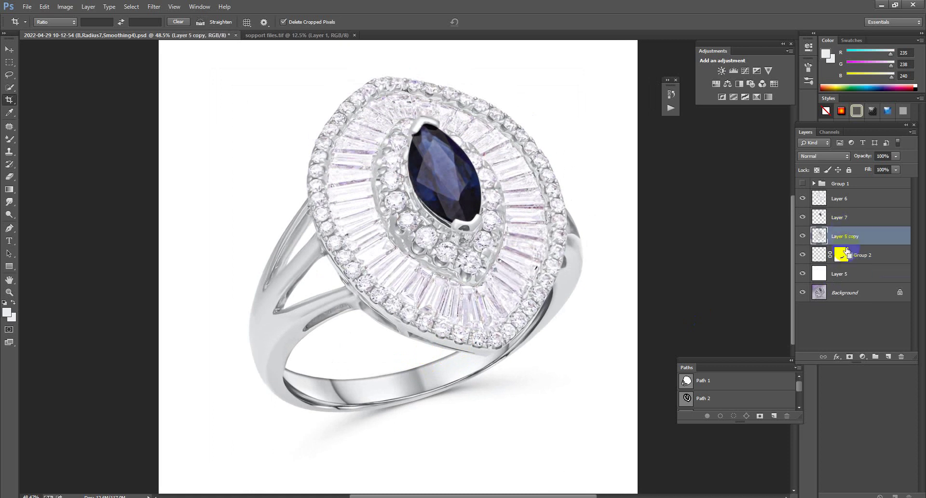
pyautogui.scroll(-3, 570, 329)
pyautogui.scroll(1, 475, 333)
pyautogui.scroll(1, 459, 333)
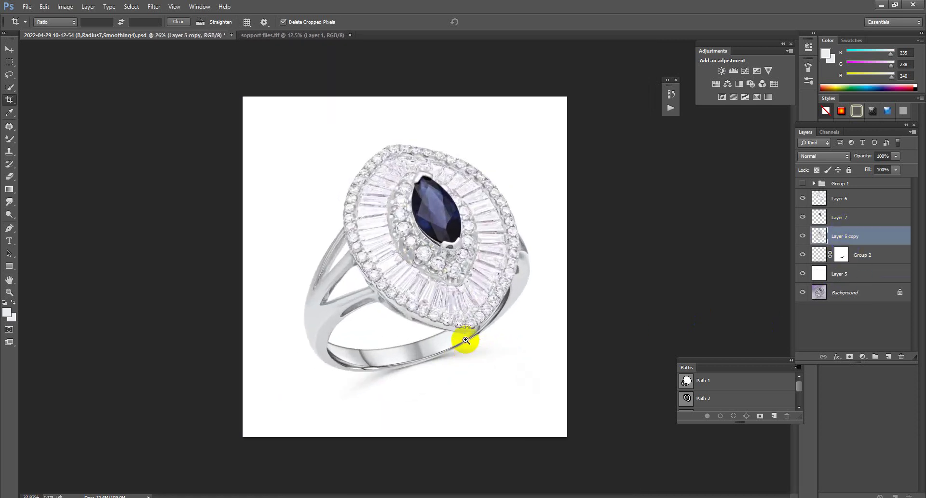
pyautogui.keyDown('alt'); pyautogui.click(802, 291); pyautogui.keyUp('alt')
pyautogui.keyDown('alt'); pyautogui.click(803, 292); pyautogui.keyUp('alt')
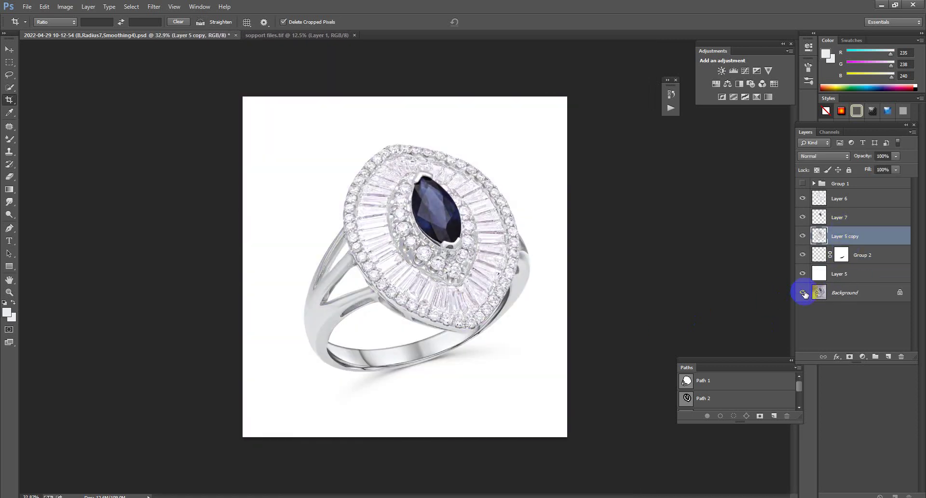
pyautogui.keyDown('alt'); pyautogui.click(803, 293); pyautogui.keyUp('alt')
pyautogui.keyDown('alt'); pyautogui.click(803, 292); pyautogui.keyUp('alt')
pyautogui.keyDown('alt'); pyautogui.click(803, 292); pyautogui.keyUp('alt')
pyautogui.keyDown('alt'); pyautogui.click(803, 292); pyautogui.keyUp('alt')
pyautogui.keyDown('alt'); pyautogui.click(803, 293); pyautogui.keyUp('alt')
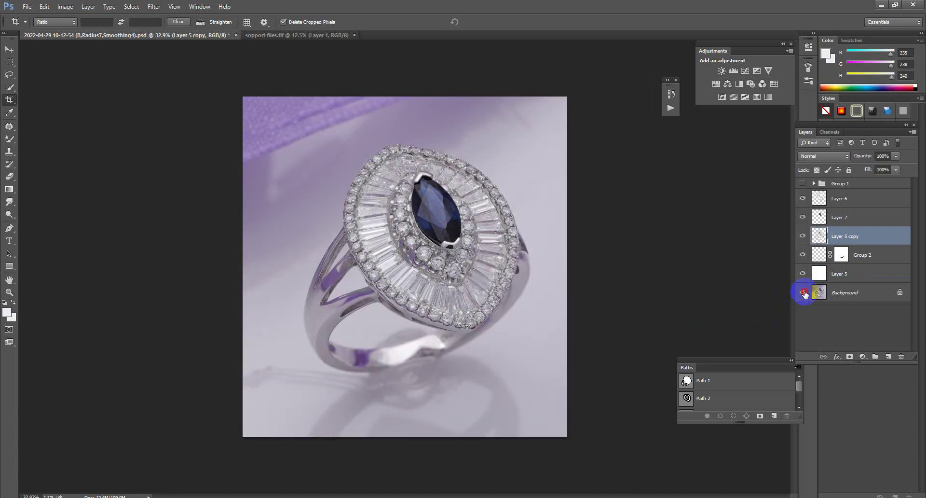
pyautogui.keyDown('alt'); pyautogui.click(803, 293); pyautogui.keyUp('alt')
pyautogui.keyDown('alt'); pyautogui.click(803, 292); pyautogui.keyUp('alt')
pyautogui.keyDown('alt'); pyautogui.click(803, 292); pyautogui.keyUp('alt')
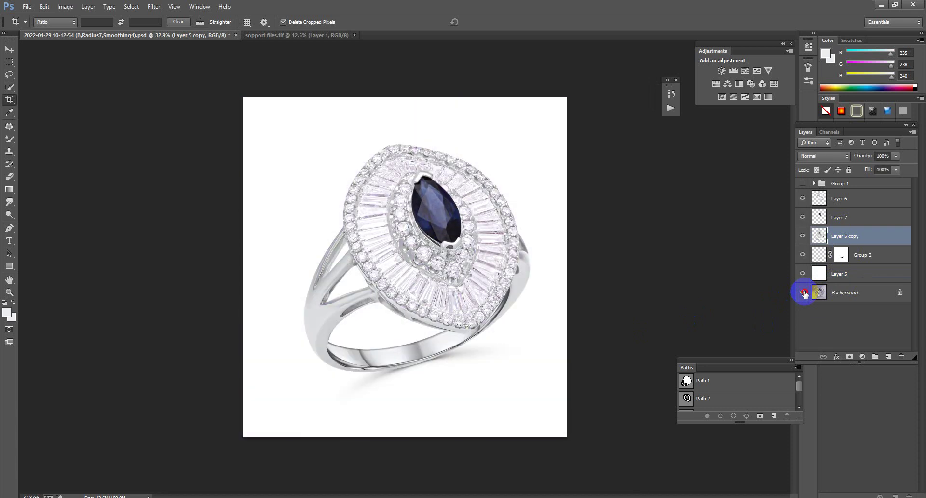
pyautogui.keyDown('alt'); pyautogui.click(803, 292); pyautogui.keyUp('alt')
pyautogui.keyDown('alt'); pyautogui.click(803, 292); pyautogui.keyUp('alt')
pyautogui.keyDown('alt'); pyautogui.click(803, 292); pyautogui.keyUp('alt')
pyautogui.keyDown('alt'); pyautogui.click(803, 292); pyautogui.keyUp('alt')
pyautogui.keyDown('alt'); pyautogui.click(803, 292); pyautogui.keyUp('alt')
pyautogui.keyDown('alt'); pyautogui.click(803, 292); pyautogui.keyUp('alt')
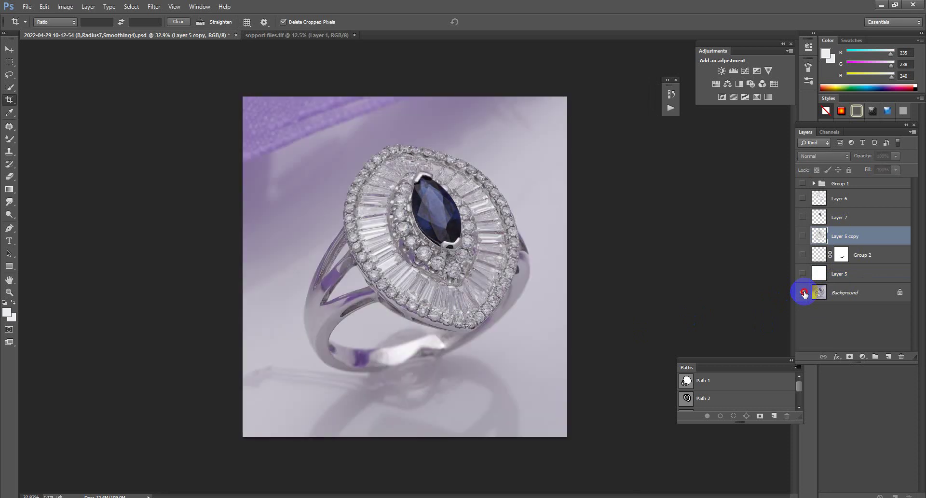
pyautogui.keyDown('alt'); pyautogui.click(803, 292); pyautogui.keyUp('alt')
pyautogui.keyDown('alt'); pyautogui.click(803, 292); pyautogui.keyUp('alt')
pyautogui.keyDown('alt'); pyautogui.click(803, 293); pyautogui.keyUp('alt')
pyautogui.keyDown('alt'); pyautogui.click(803, 292); pyautogui.keyUp('alt')
pyautogui.keyDown('alt'); pyautogui.click(803, 293); pyautogui.keyUp('alt')
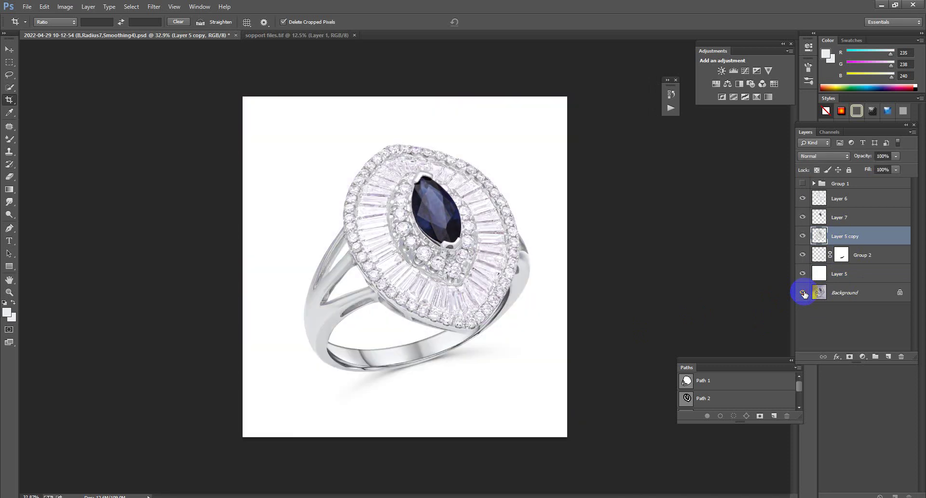
pyautogui.keyDown('alt'); pyautogui.click(803, 292); pyautogui.keyUp('alt')
pyautogui.keyDown('alt'); pyautogui.click(803, 292); pyautogui.keyUp('alt')
pyautogui.keyDown('alt'); pyautogui.click(803, 293); pyautogui.keyUp('alt')
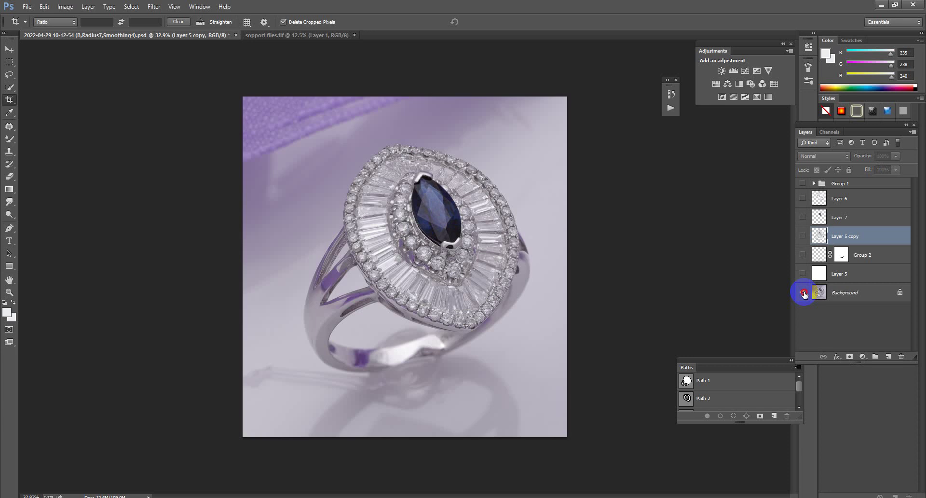
pyautogui.keyDown('alt'); pyautogui.click(803, 293); pyautogui.keyUp('alt')
pyautogui.keyDown('alt'); pyautogui.click(803, 292); pyautogui.keyUp('alt')
pyautogui.keyDown('alt'); pyautogui.click(802, 293); pyautogui.keyUp('alt')
pyautogui.keyDown('alt'); pyautogui.click(803, 292); pyautogui.keyUp('alt')
pyautogui.keyDown('alt'); pyautogui.click(803, 292); pyautogui.keyUp('alt')
pyautogui.keyDown('alt'); pyautogui.click(802, 292); pyautogui.keyUp('alt')
pyautogui.scroll(-3, 496, 316)
pyautogui.scroll(2, 440, 296)
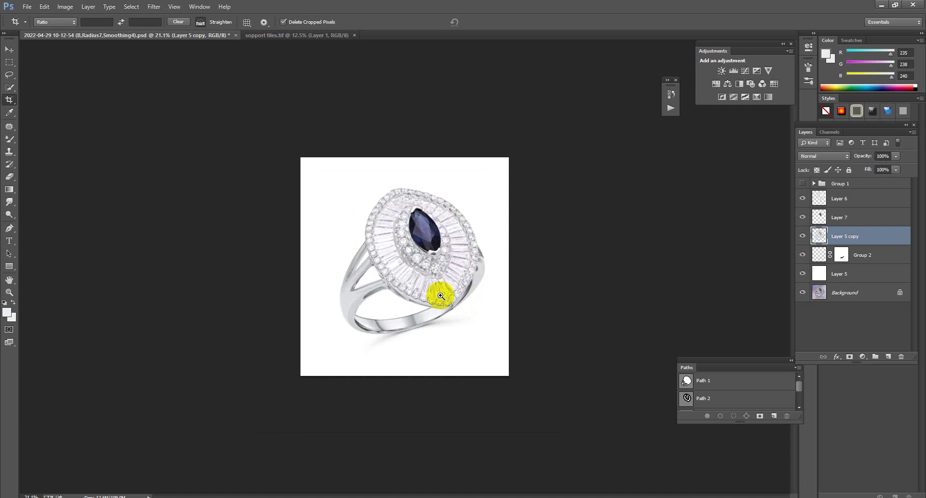
pyautogui.scroll(2, 440, 296)
pyautogui.scroll(-2, 456, 301)
pyautogui.scroll(3, 455, 297)
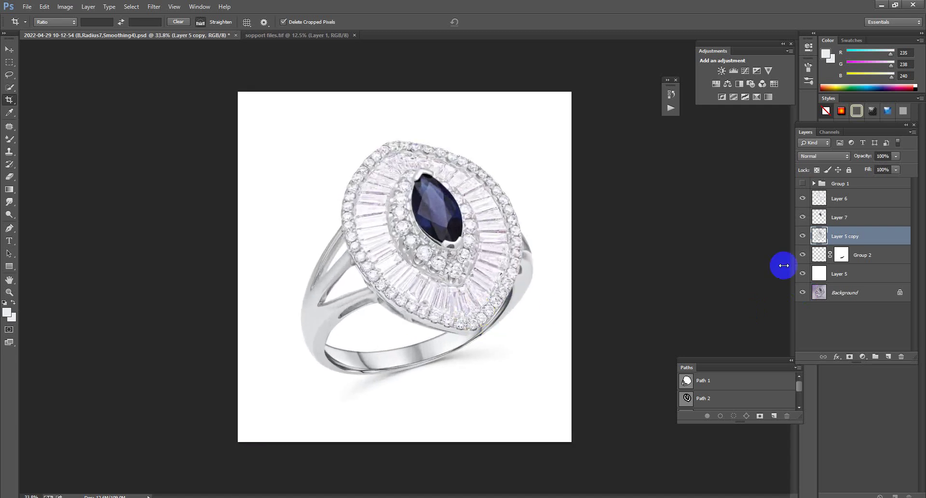
# Raise Camera Raw Texture on Layer 6's baguette diamonds to about +54.
pyautogui.click(845, 202)
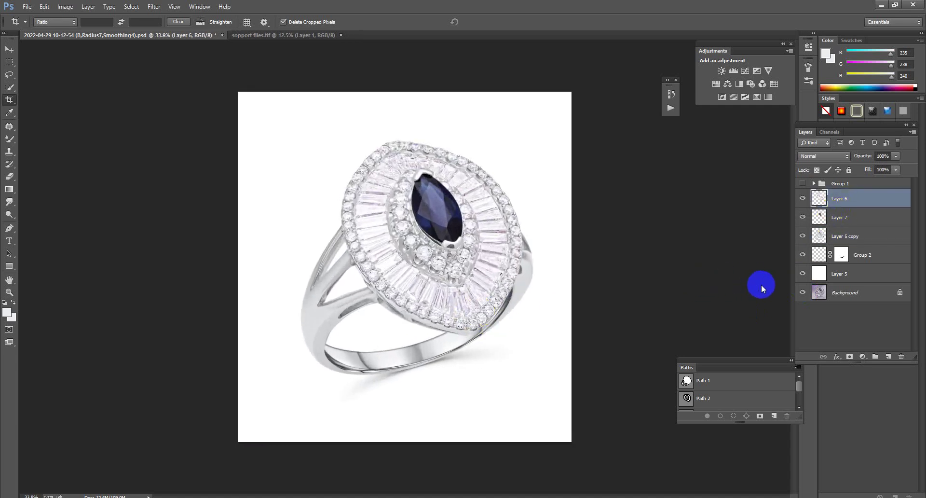
pyautogui.hotkey('ctrl', 'shift', 'a')
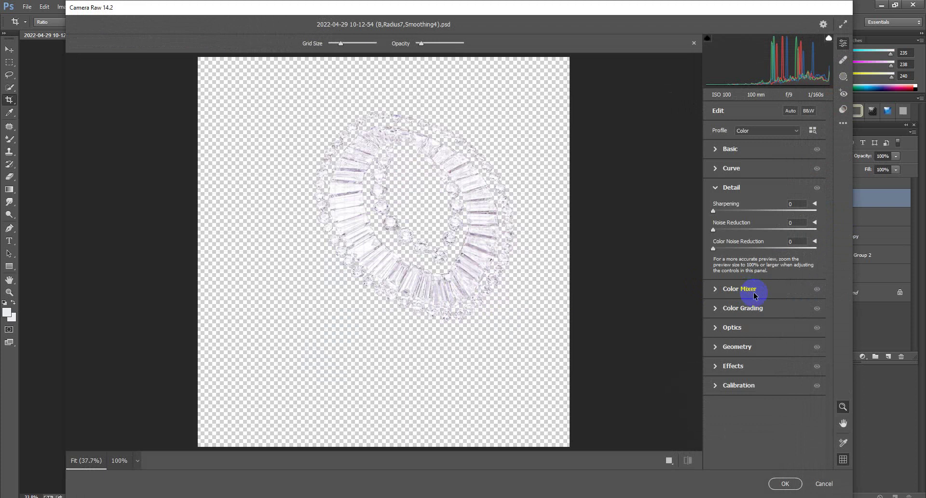
pyautogui.click(741, 153)
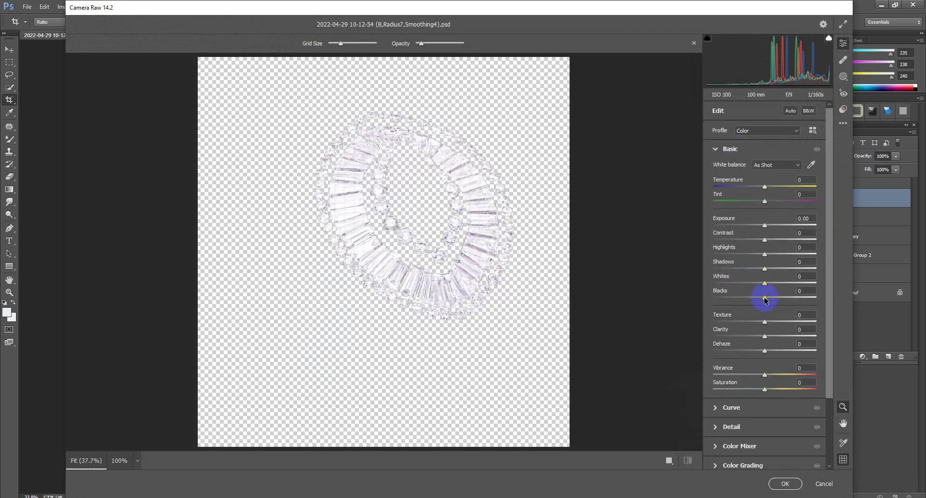
pyautogui.moveTo(765, 322); pyautogui.dragTo(840, 325)
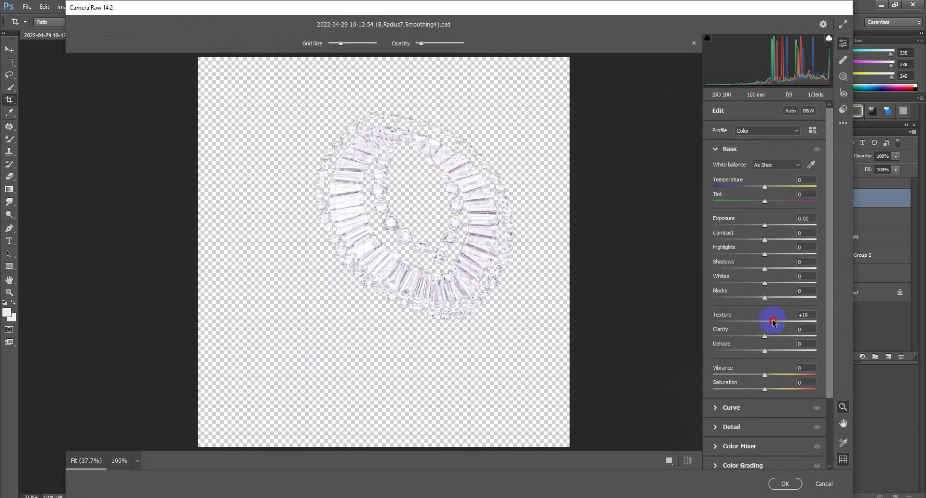
pyautogui.moveTo(772, 322); pyautogui.dragTo(814, 320)
pyautogui.moveTo(759, 320); pyautogui.dragTo(795, 321)
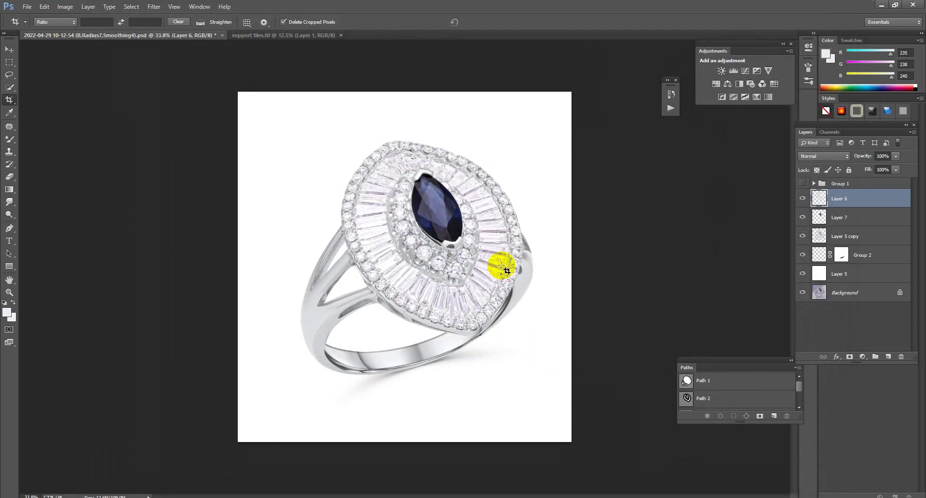
# Select Layer 6 through Layer 5 and group them into Group 3.
pyautogui.scroll(3, 437, 264)
pyautogui.scroll(-5, 426, 277)
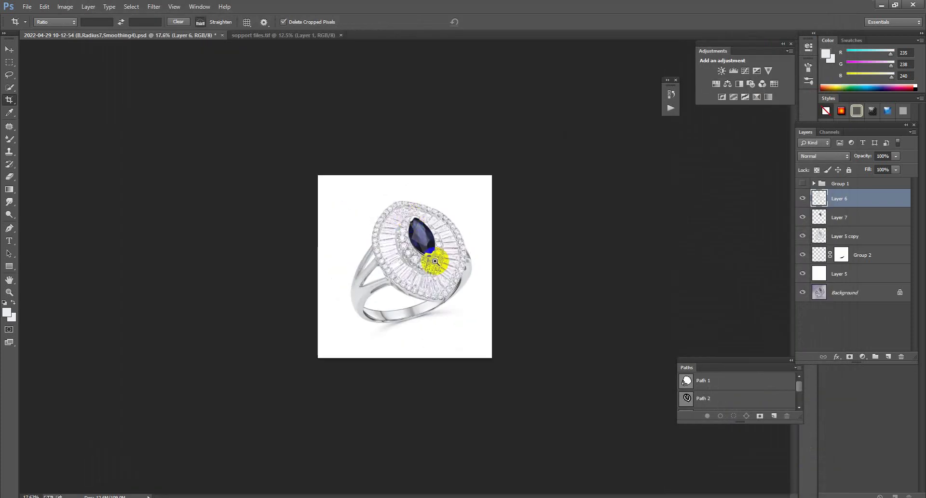
pyautogui.scroll(1, 435, 260)
pyautogui.scroll(1, 436, 275)
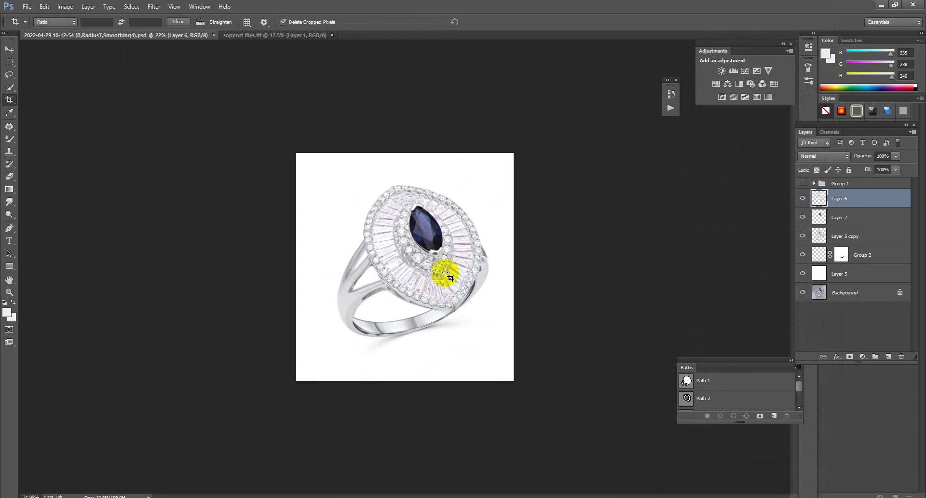
pyautogui.scroll(-1, 448, 276)
pyautogui.keyDown('shift'); pyautogui.click(864, 276); pyautogui.keyUp('shift')
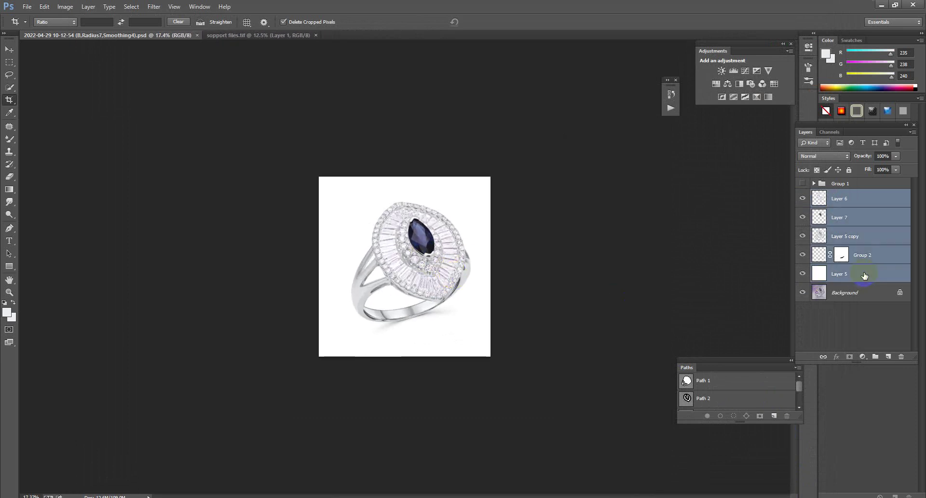
pyautogui.hotkey('ctrl', 'g')
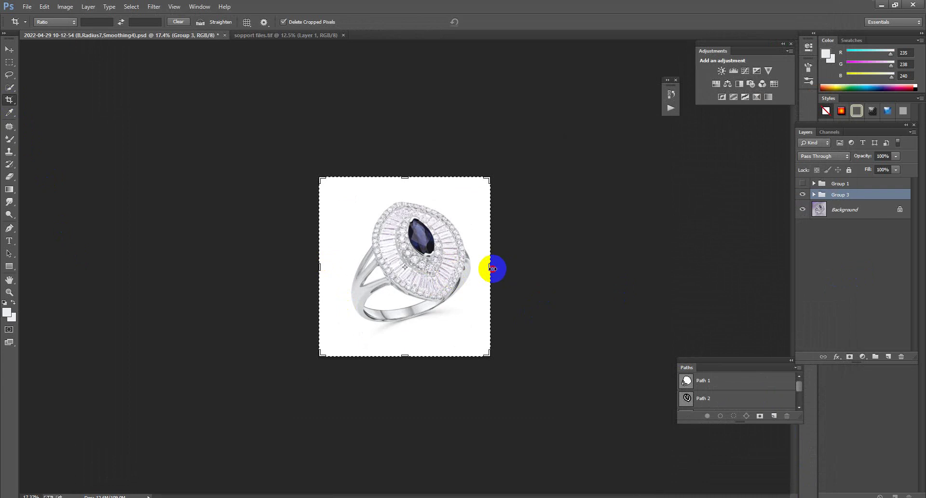
# Extend the canvas to the right and move the retouched Group 3 ring onto the new right half.
pyautogui.moveTo(491, 268); pyautogui.dragTo(575, 267)
pyautogui.press('Return')
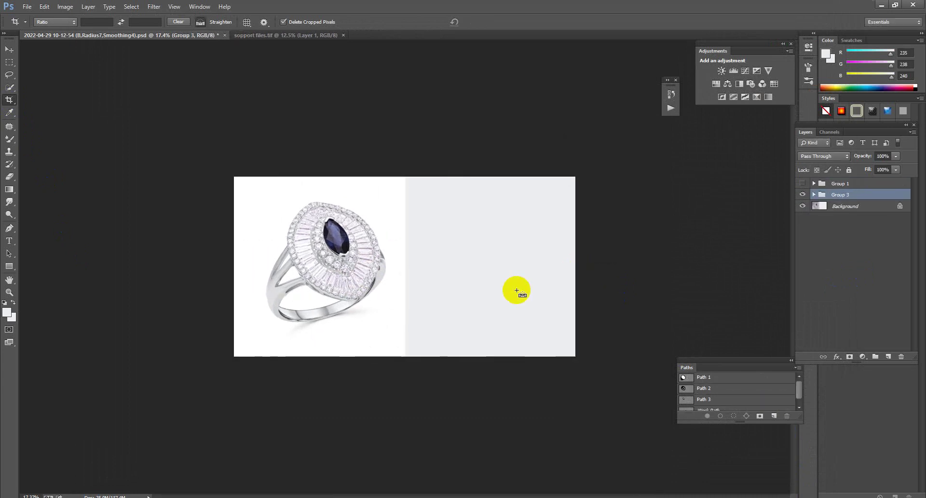
pyautogui.hotkey('ctrl', 't')
pyautogui.moveTo(399, 289); pyautogui.dragTo(552, 292)
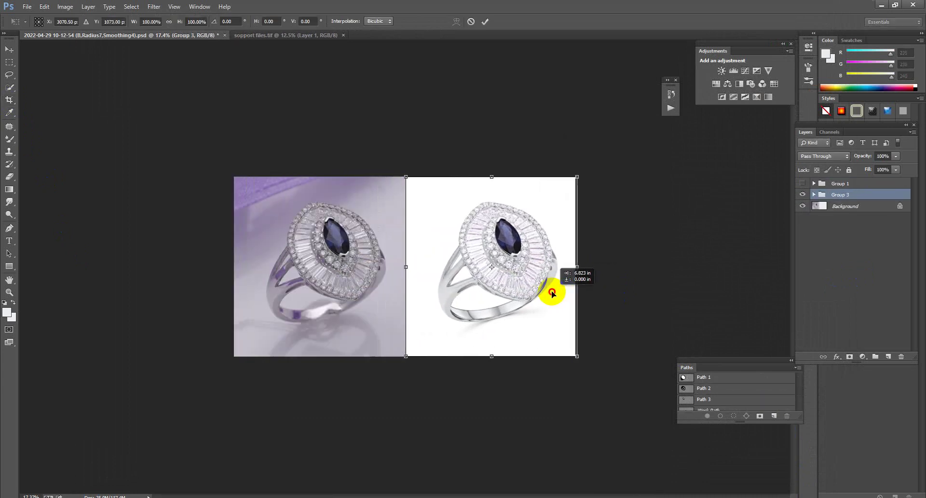
pyautogui.press('Return')
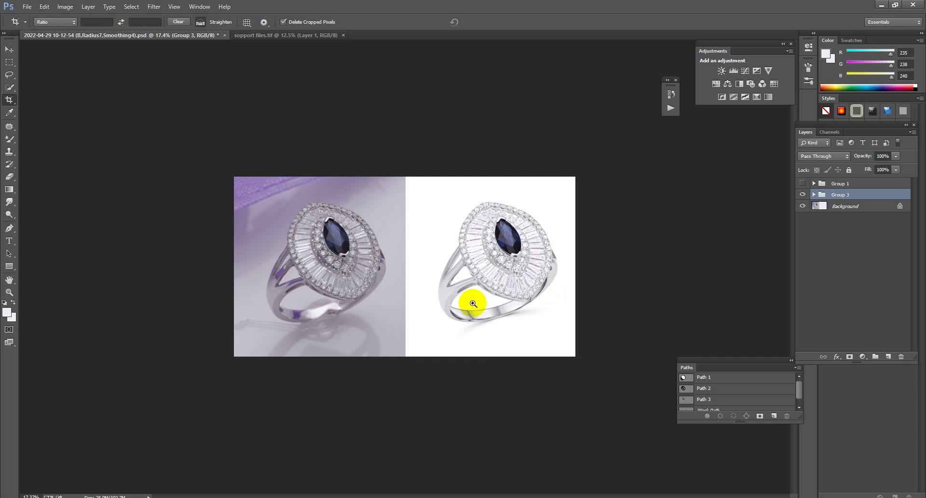
# Scroll around the widened canvas to review the side-by-side before/after layout.
pyautogui.scroll(-2, 463, 299)
pyautogui.scroll(3, 482, 295)
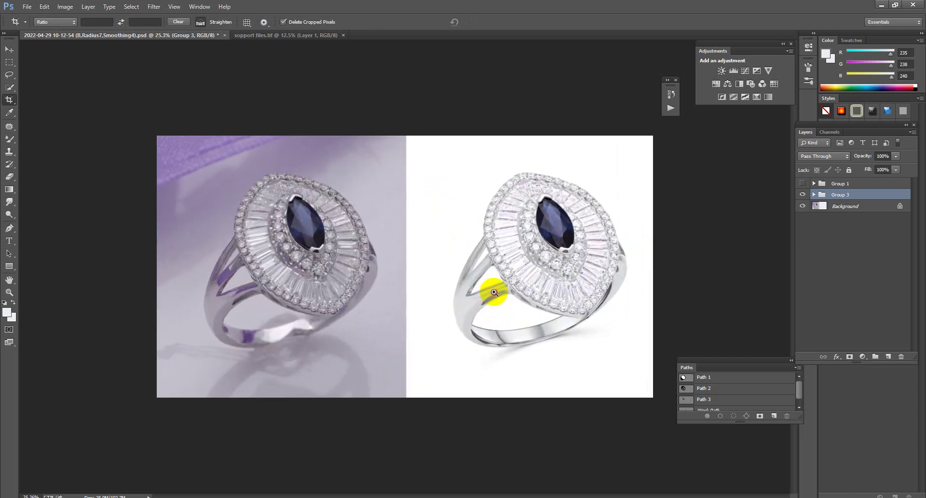
pyautogui.scroll(1, 499, 295)
pyautogui.scroll(1, 499, 292)
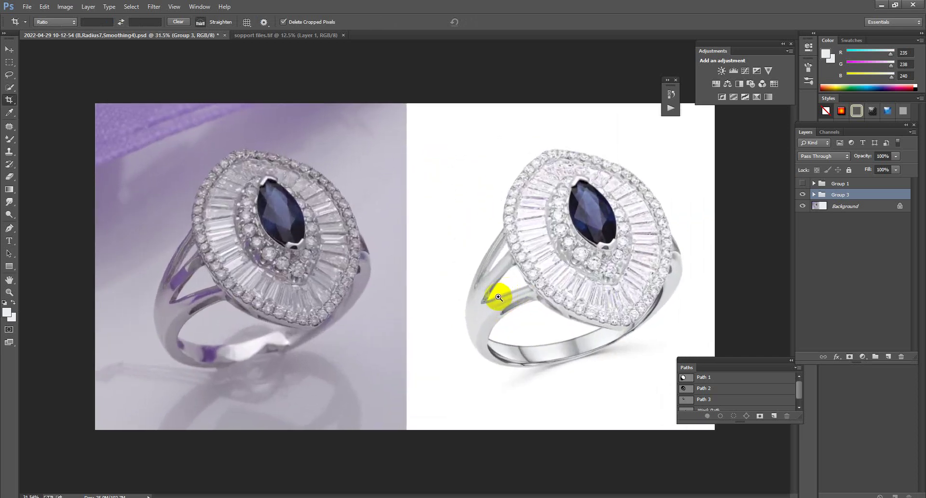
pyautogui.scroll(-3, 482, 279)
pyautogui.scroll(1, 502, 295)
pyautogui.scroll(1, 517, 302)
pyautogui.scroll(1, 523, 307)
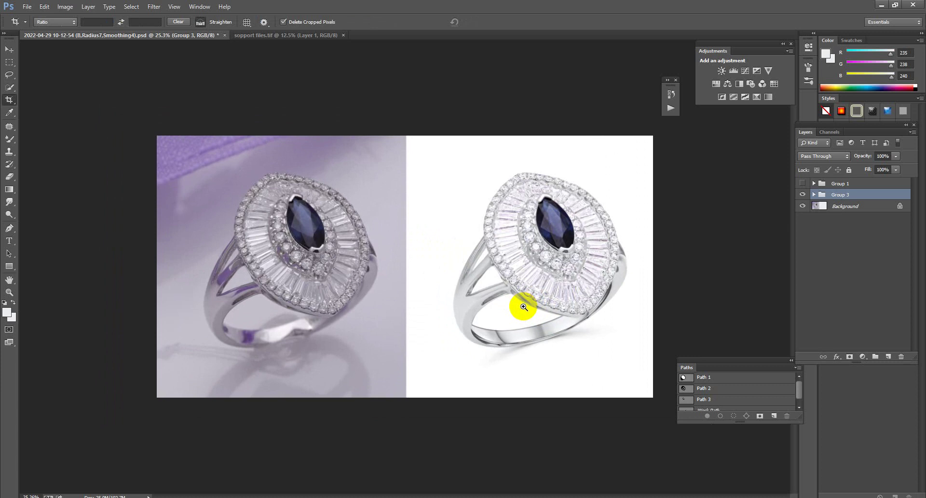
pyautogui.scroll(-2, 524, 307)
pyautogui.scroll(2, 497, 275)
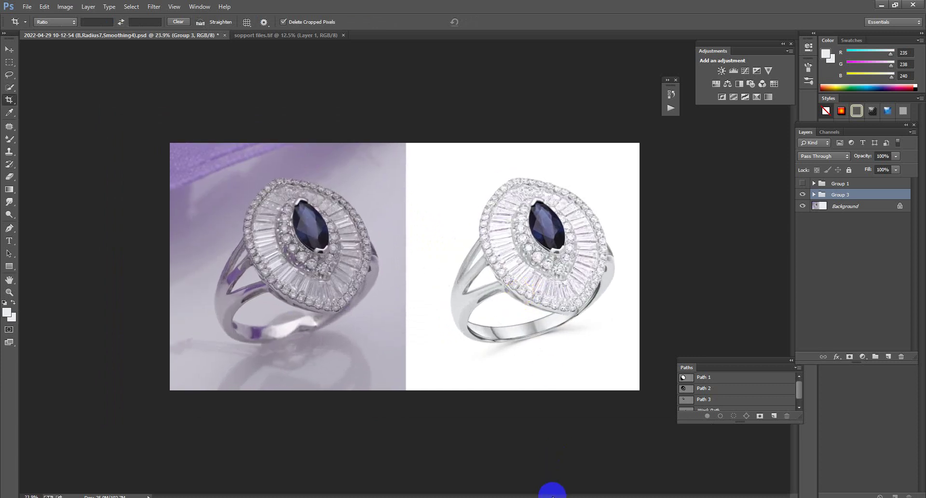